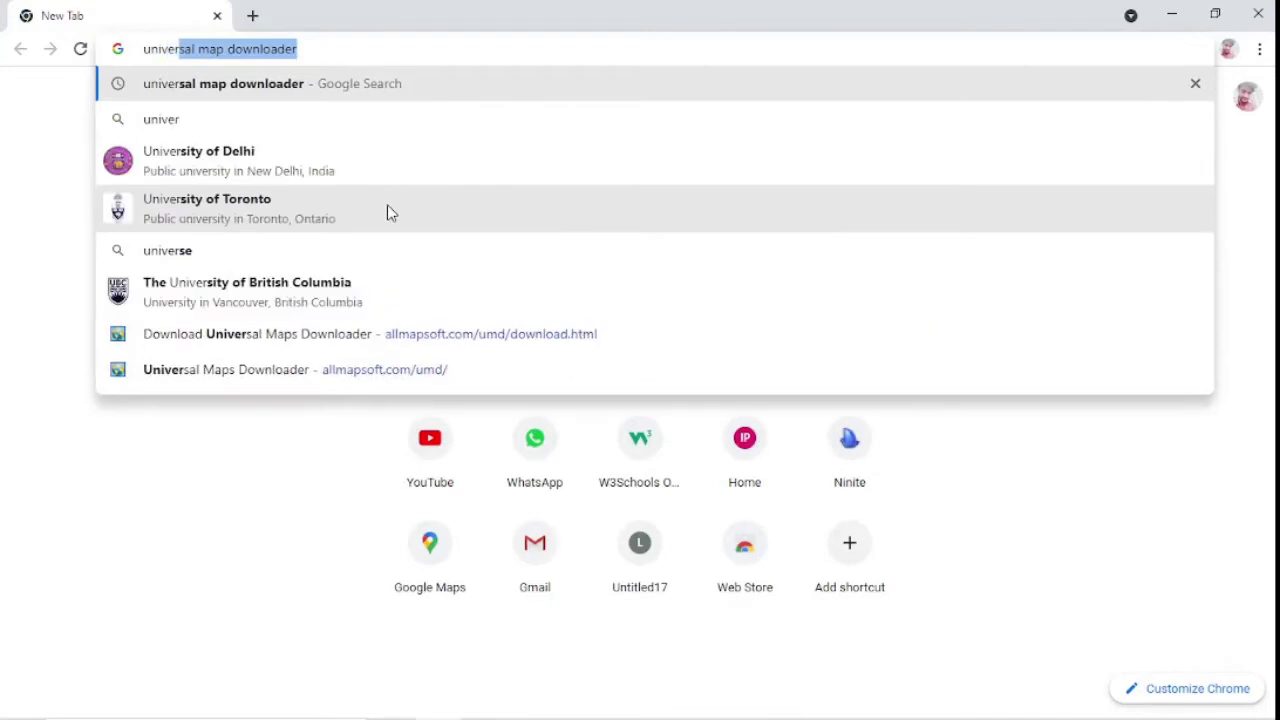
Search the web for "universal map downloader".
text(map dow)
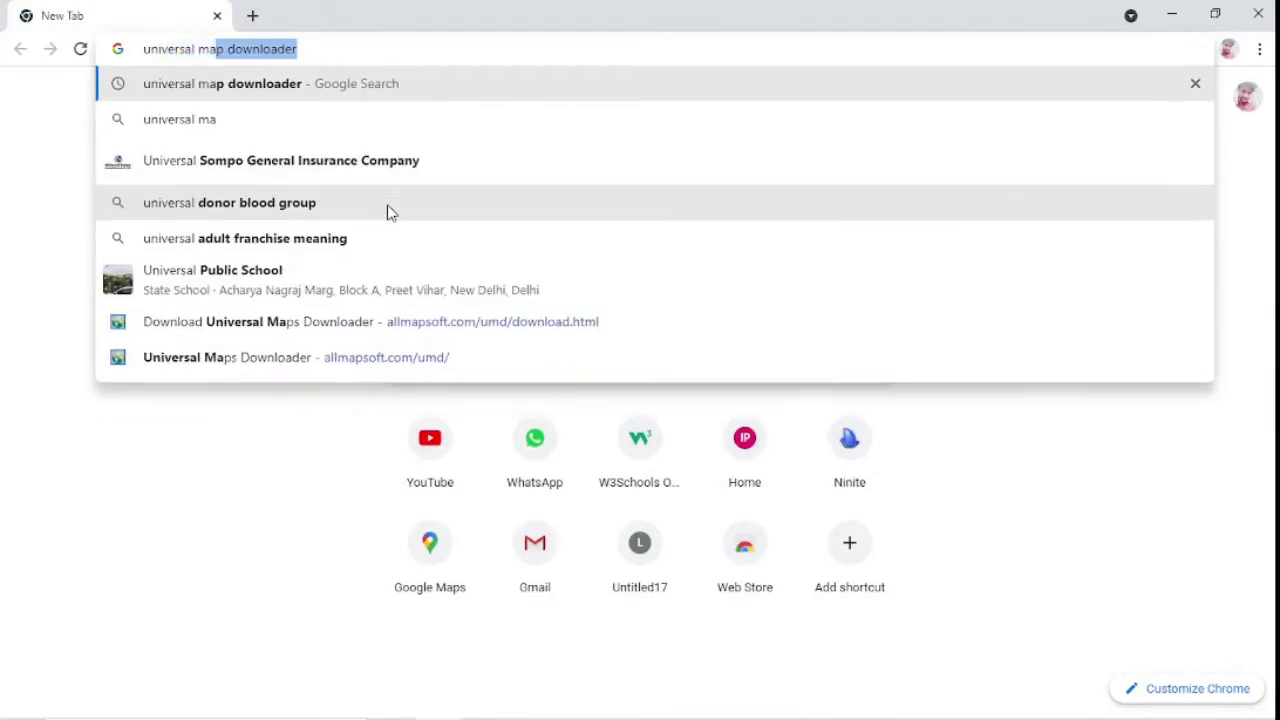
text(n)
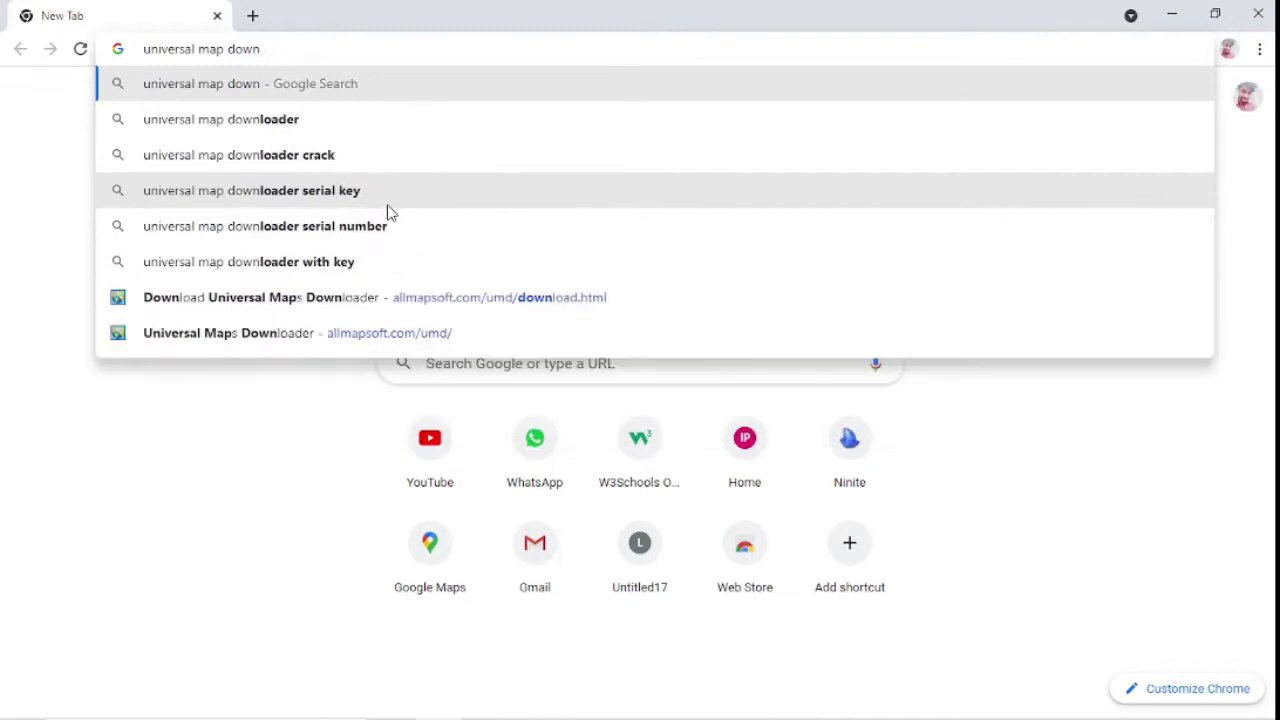
text(loader)
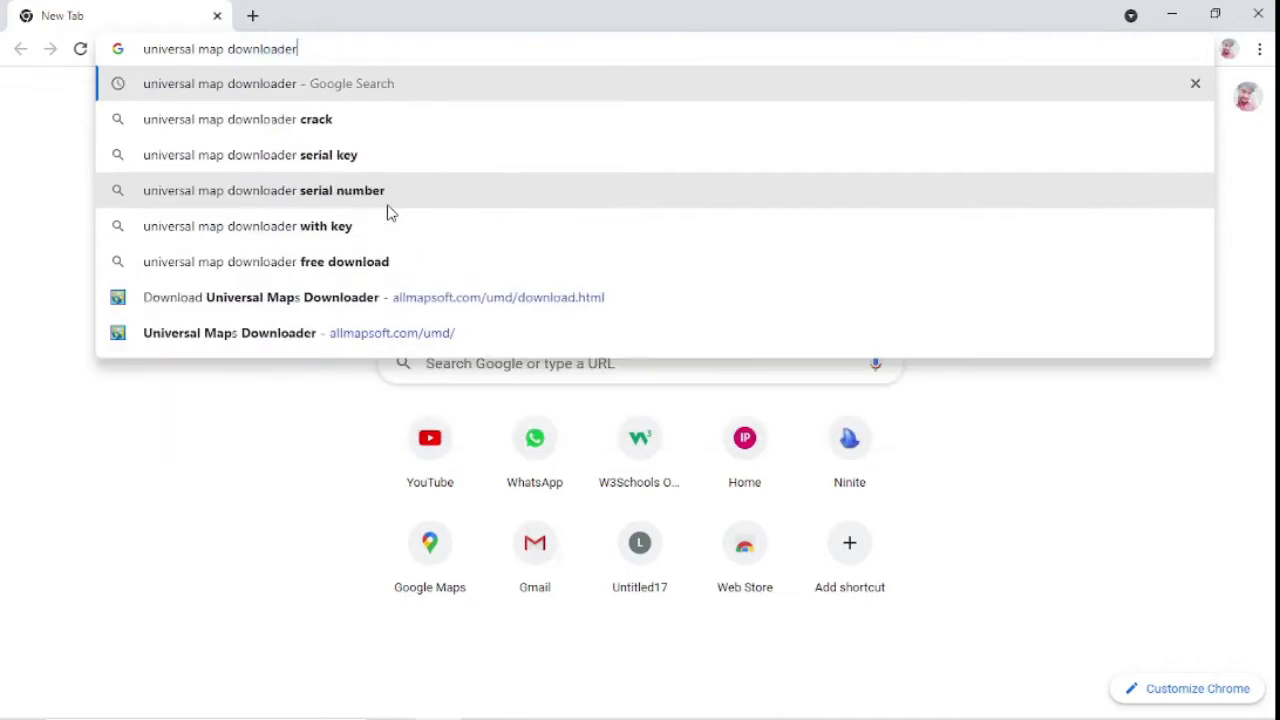
key(Return)
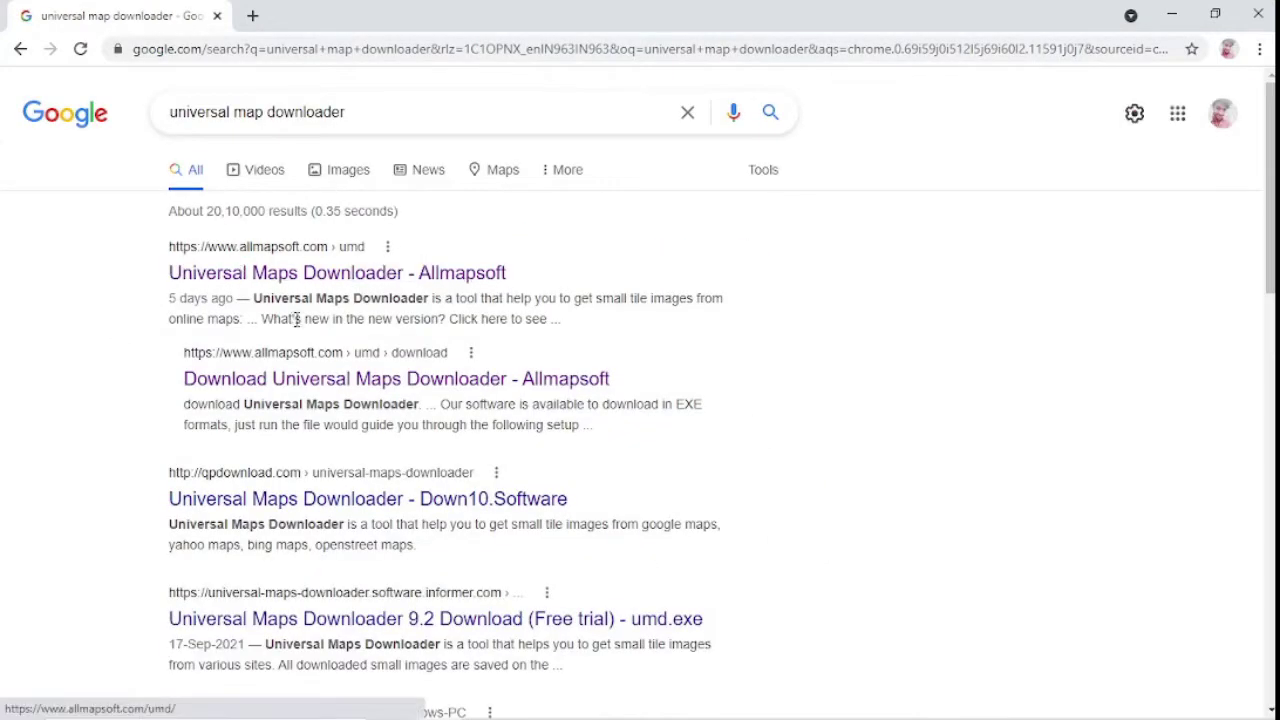
Open the Allmapsoft site's download page and download Universal Maps Downloader 10.061.
click(365, 288)
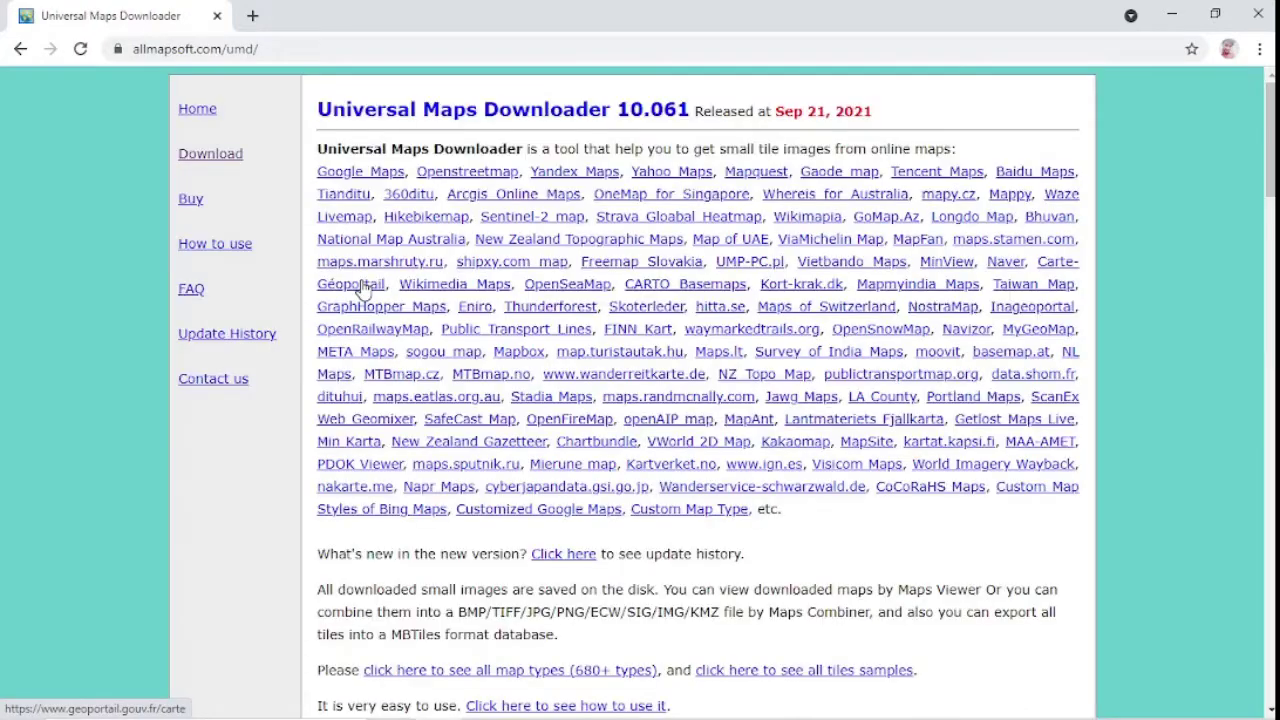
click(212, 158)
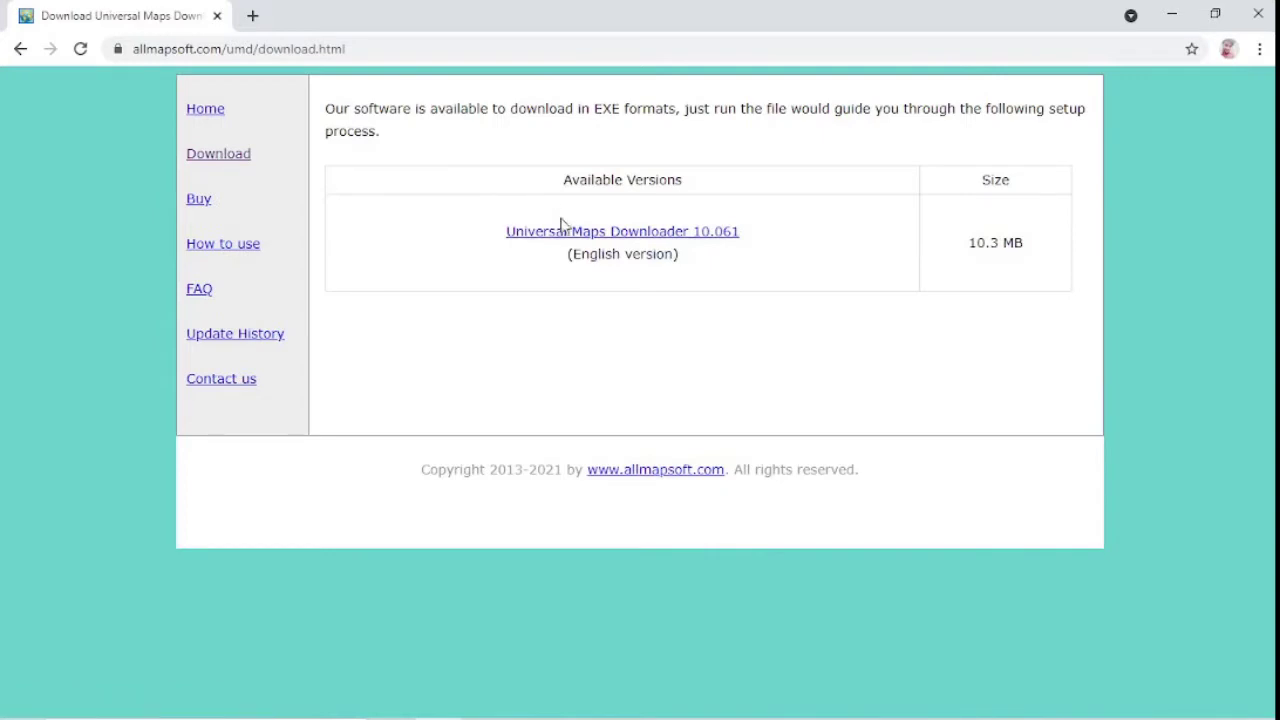
click(566, 238)
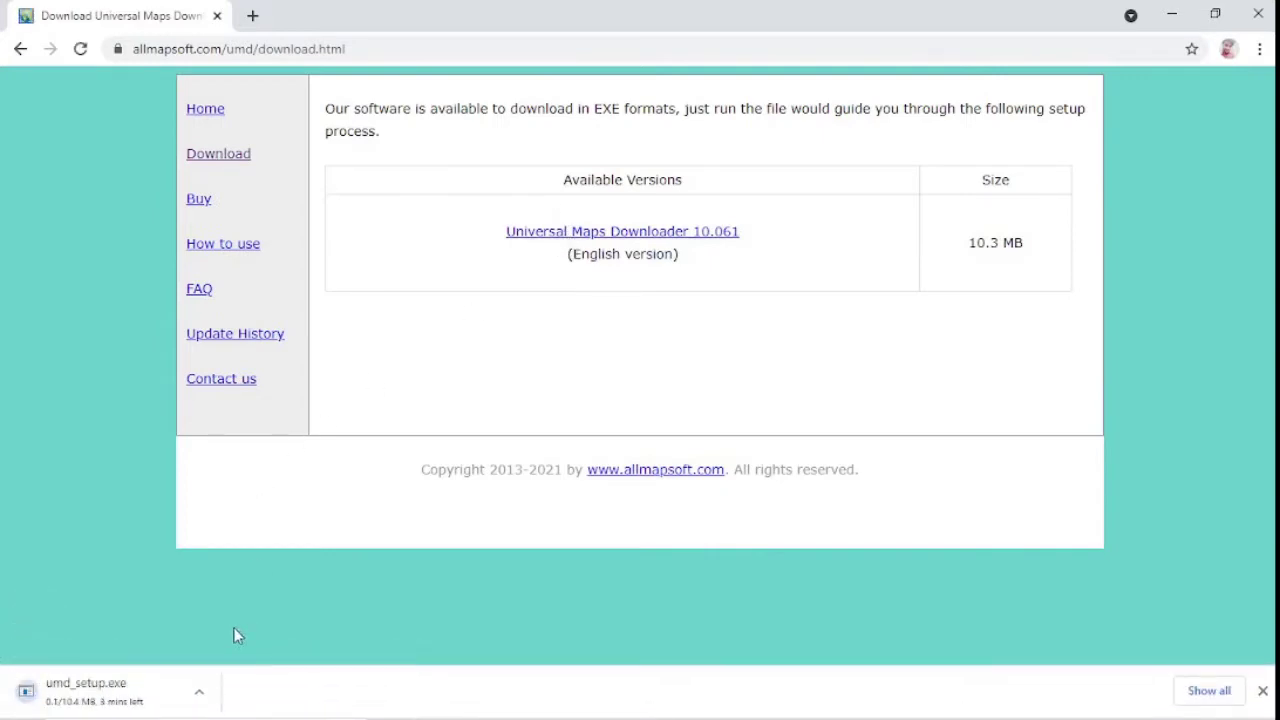
Search the web for "google earth pro download" in a new browser tab.
click(253, 17)
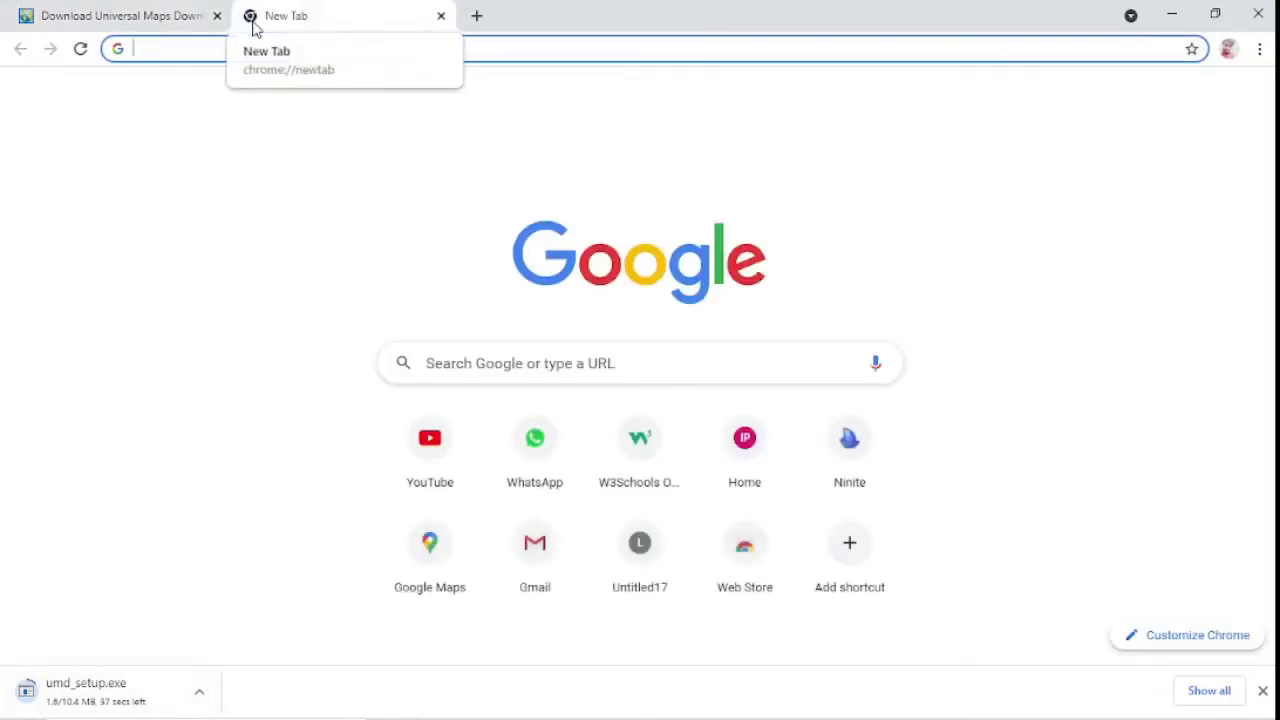
text(goo)
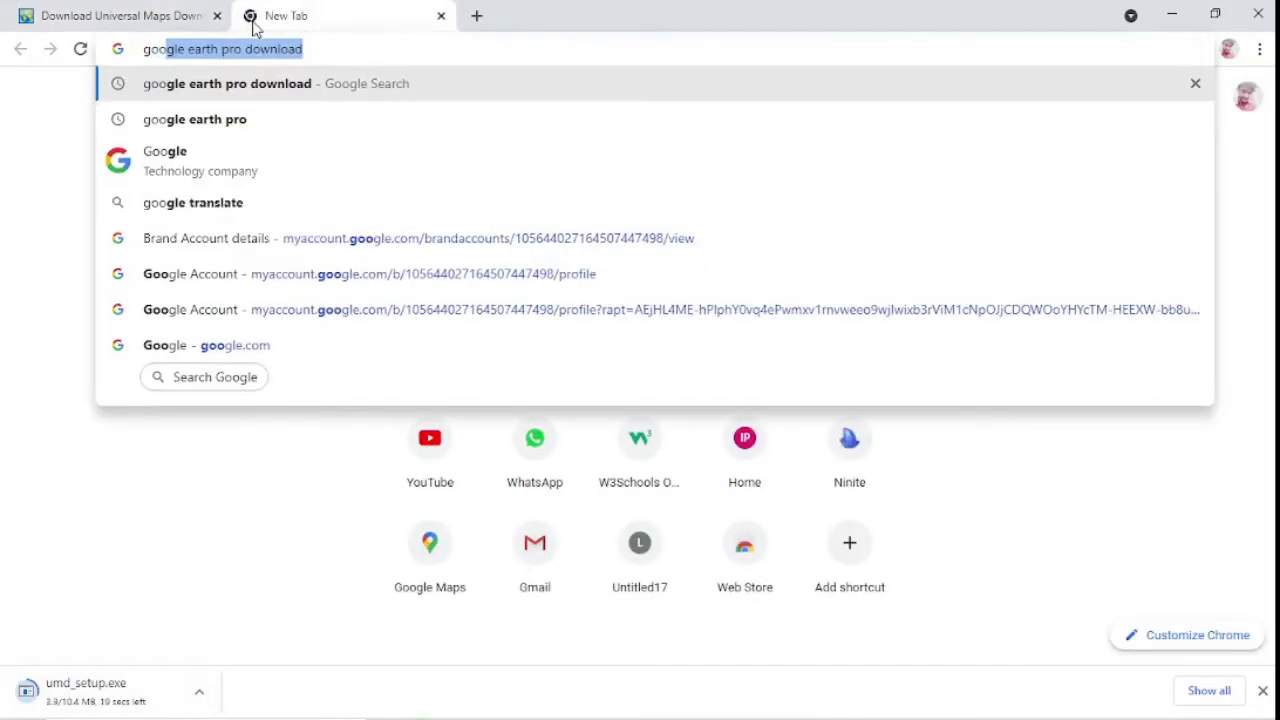
text(gle e)
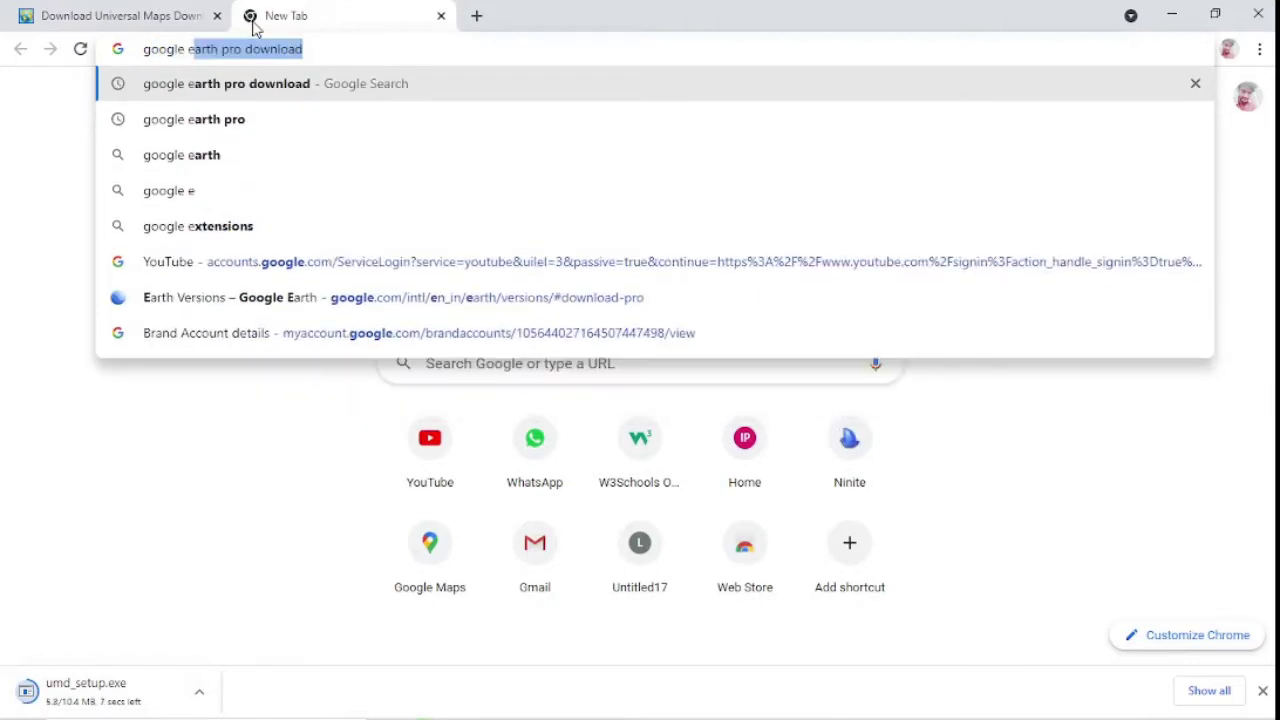
key(Right)
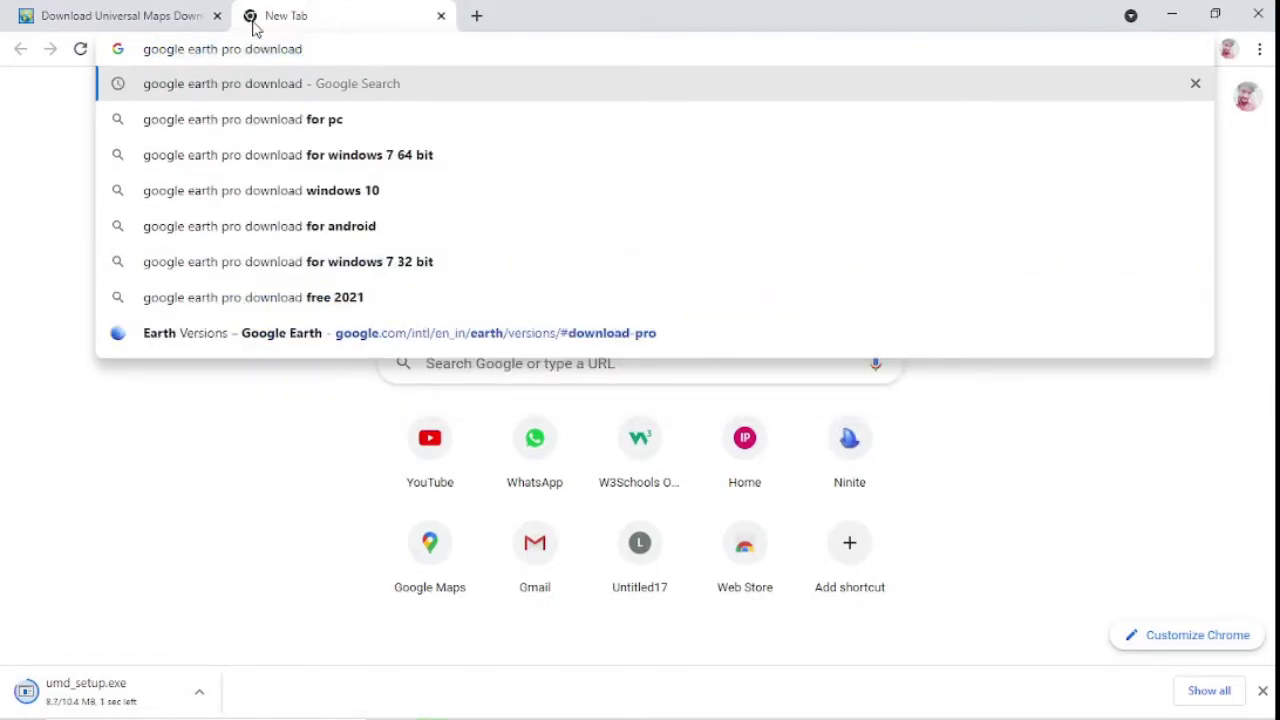
key(Return)
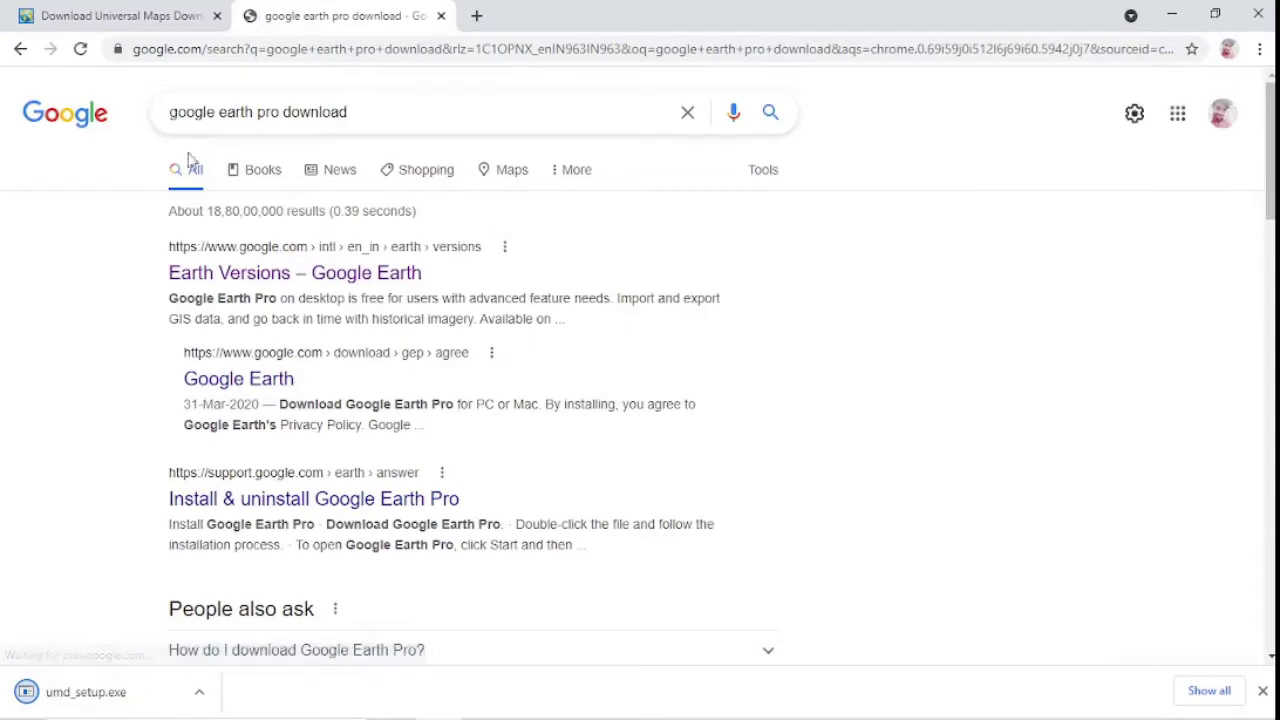
Download Google Earth Pro on desktop from the Earth Versions page, accepting the terms of service.
click(291, 282)
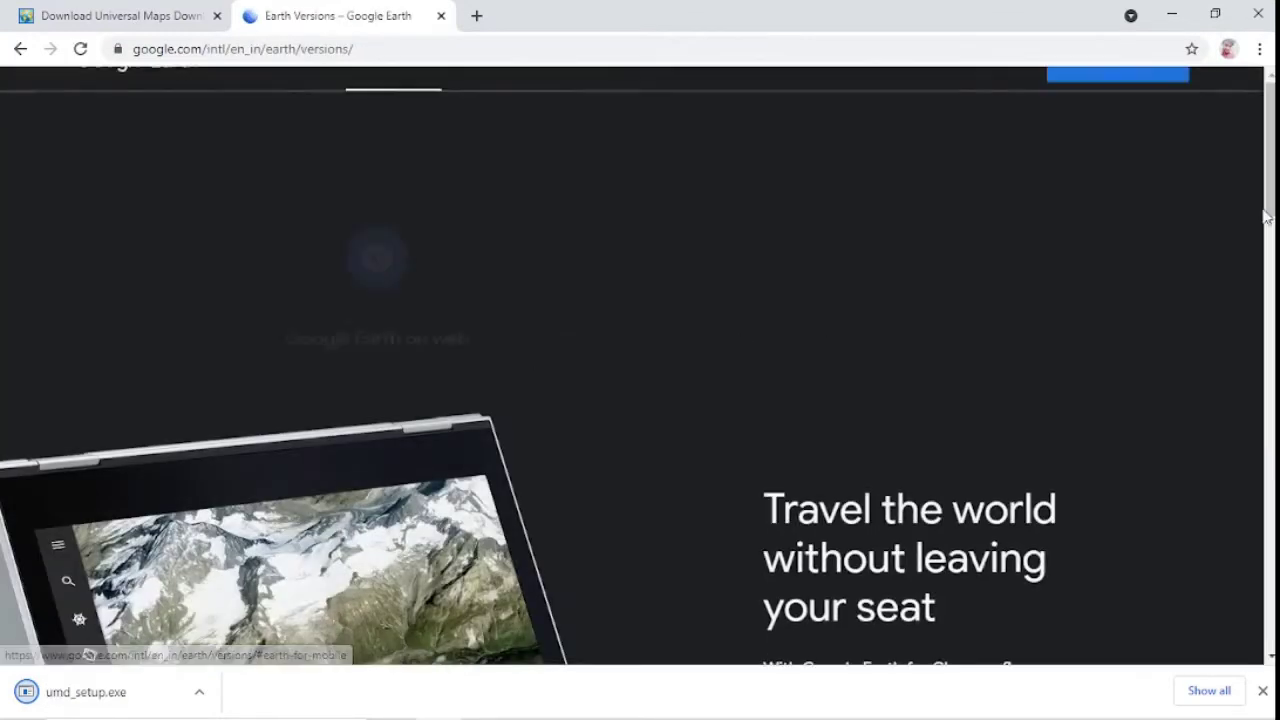
scroll(558, 374, down, 7)
scroll(647, 508, down, 10)
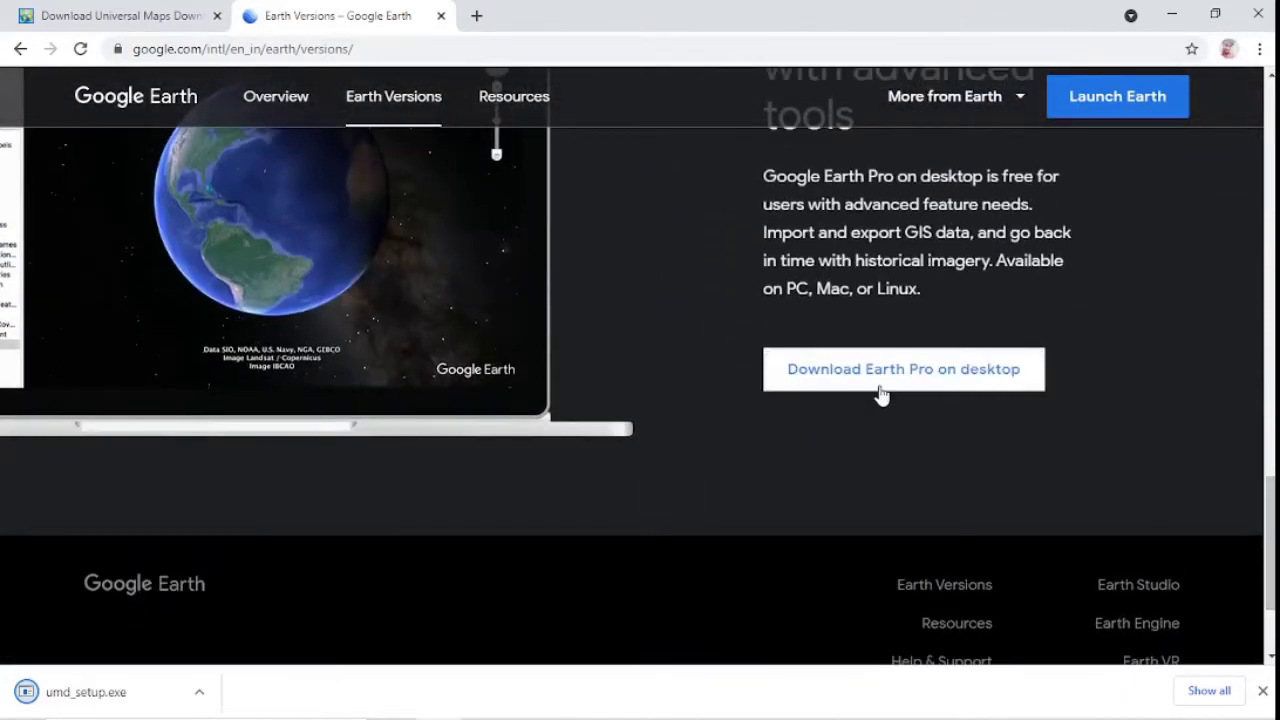
click(882, 385)
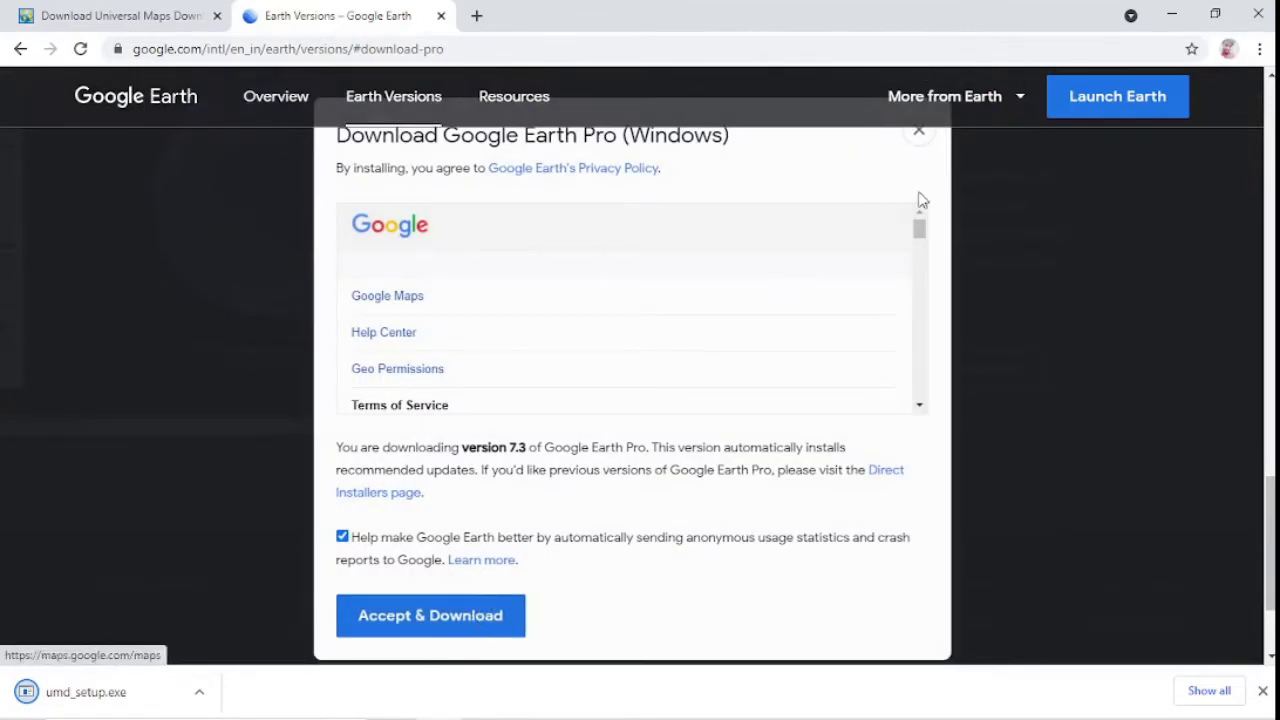
drag(920, 231, 931, 408)
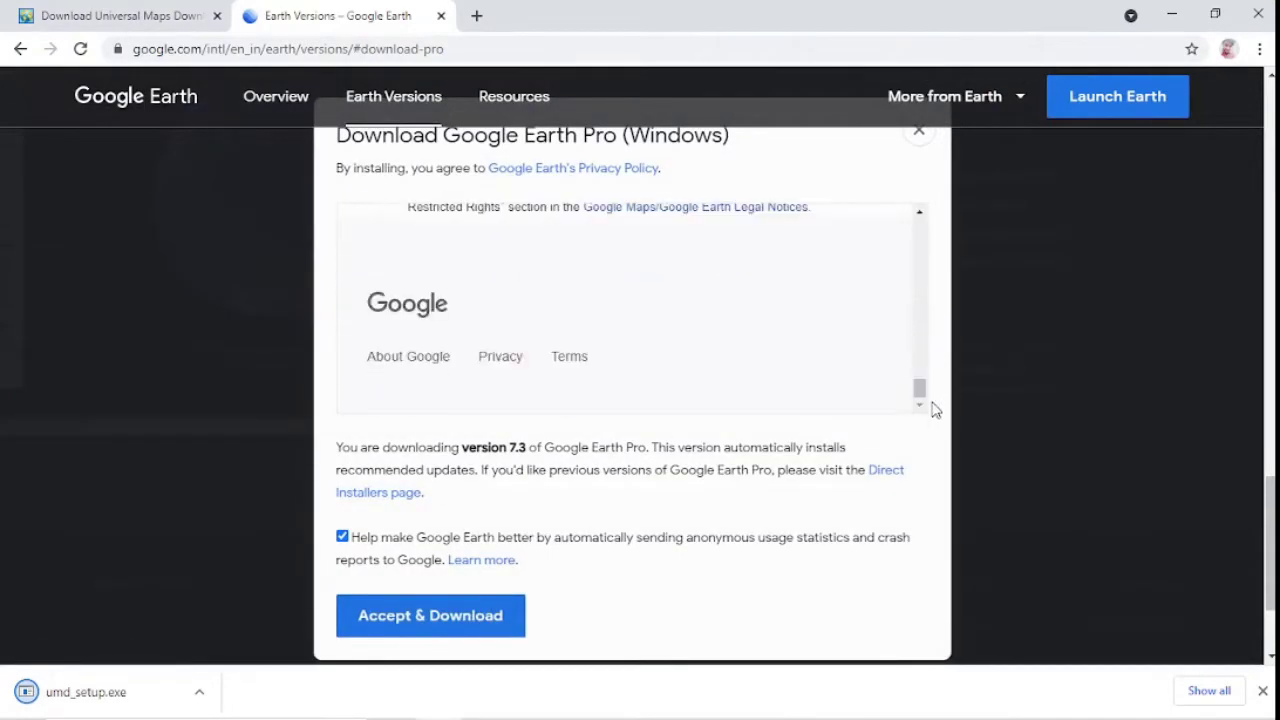
click(476, 620)
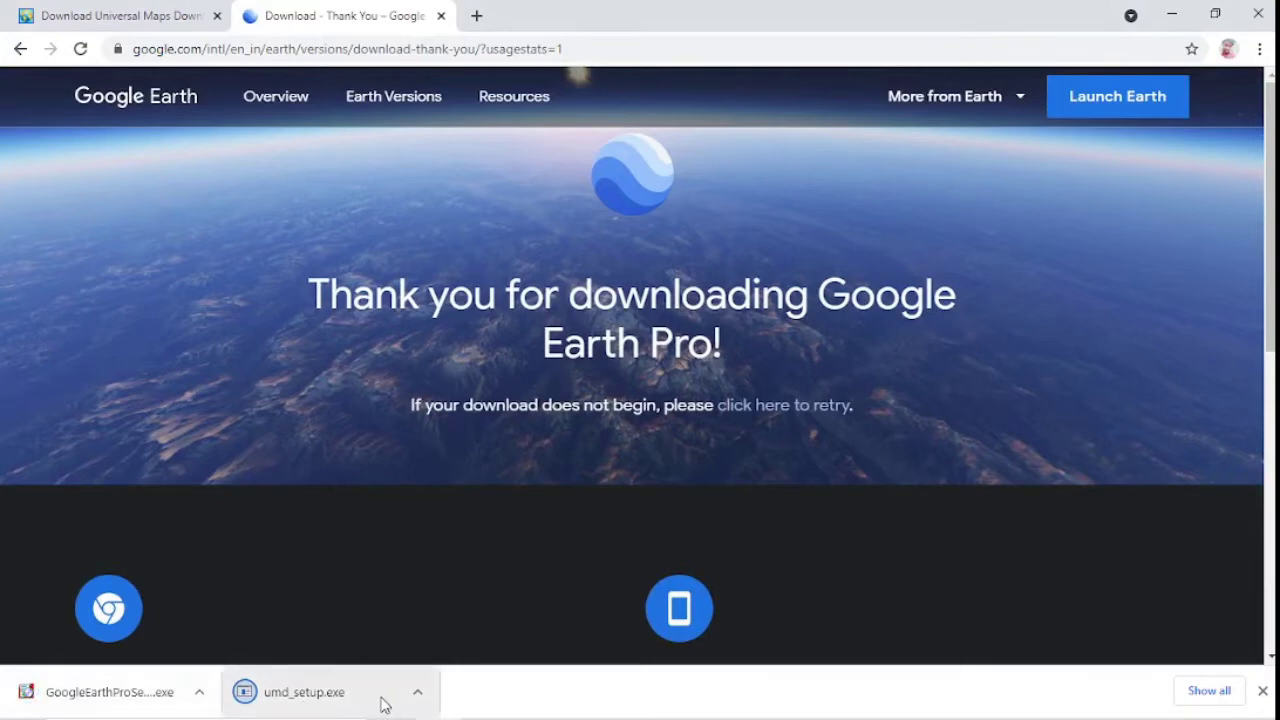
Show the downloaded umd_setup.exe file in its folder.
mouse_move(320, 716)
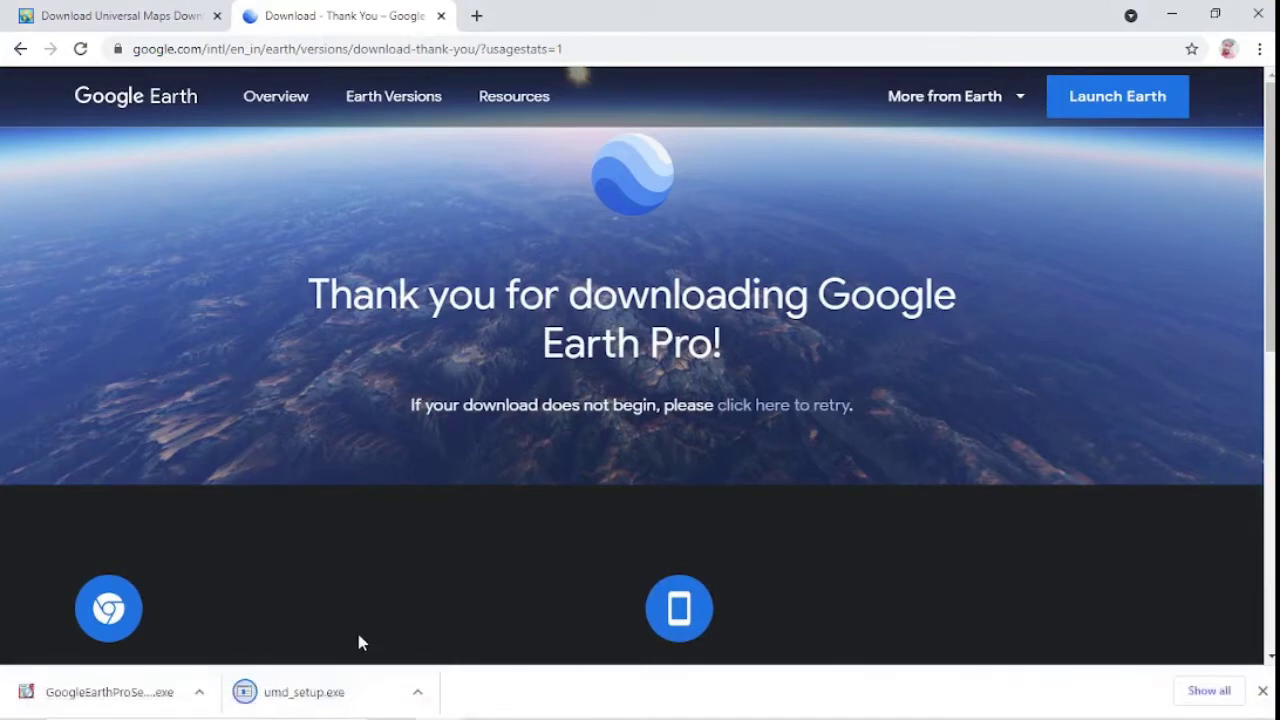
click(417, 692)
click(452, 626)
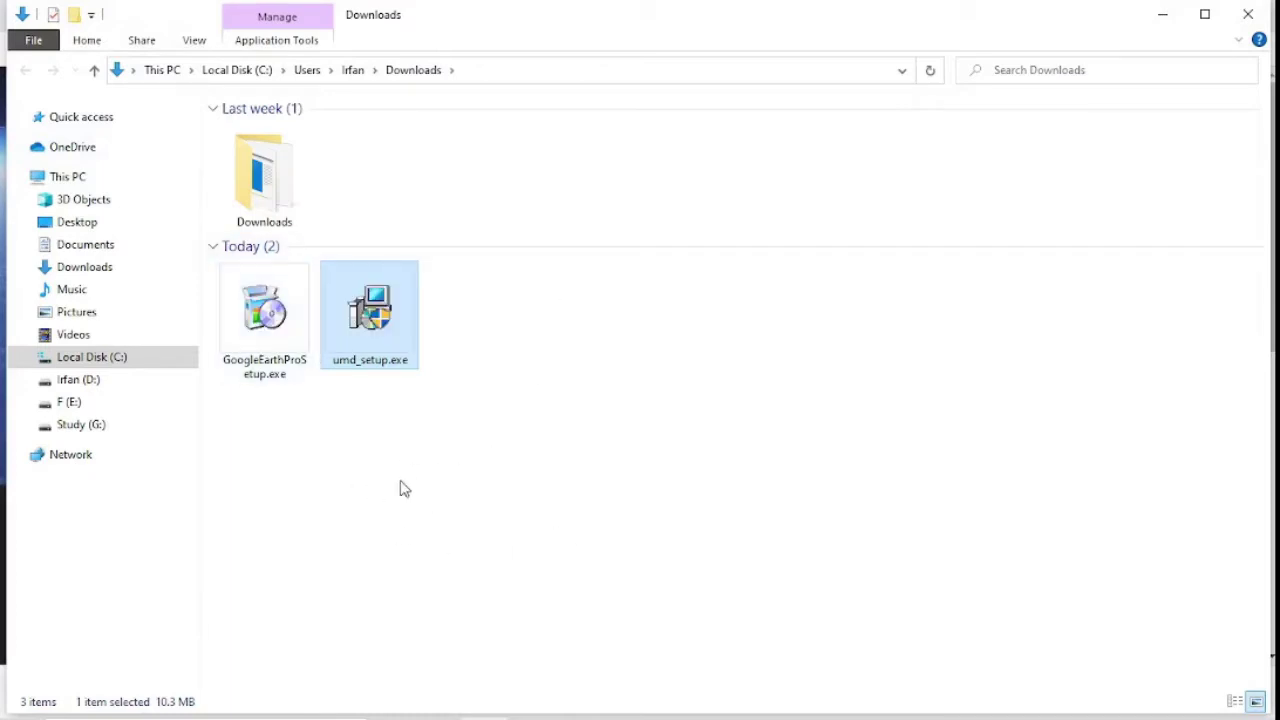
Install Google Earth Pro from GoogleEarthProSetup.exe in the Downloads folder and close the installer.
click(415, 483)
double_click(262, 334)
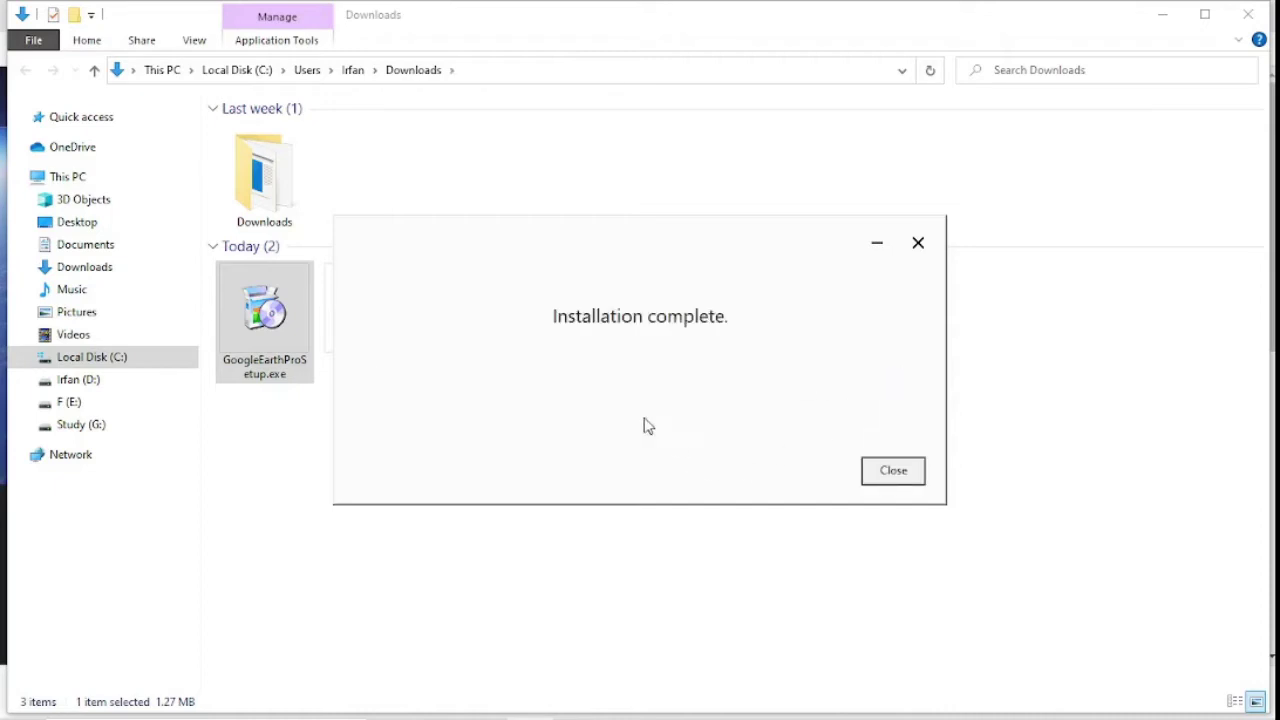
click(897, 476)
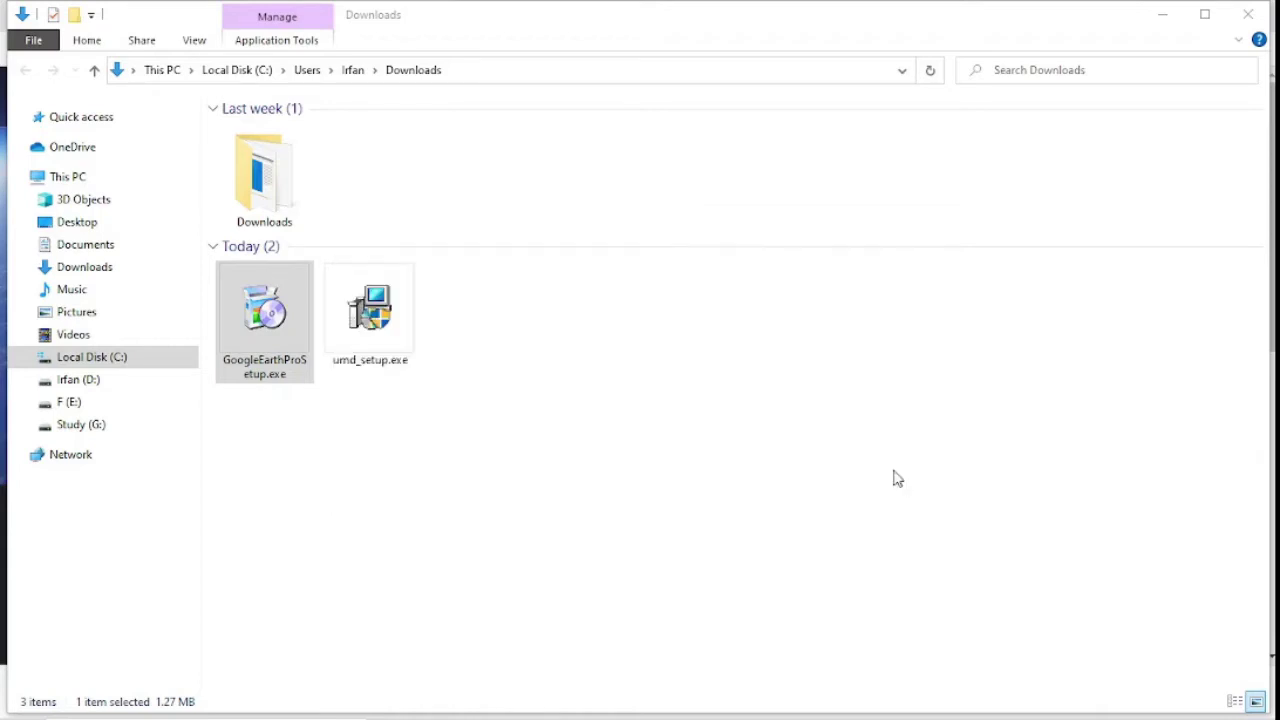
Run umd_setup.exe and allow it to run anyway despite the Microsoft Defender SmartScreen block.
double_click(400, 358)
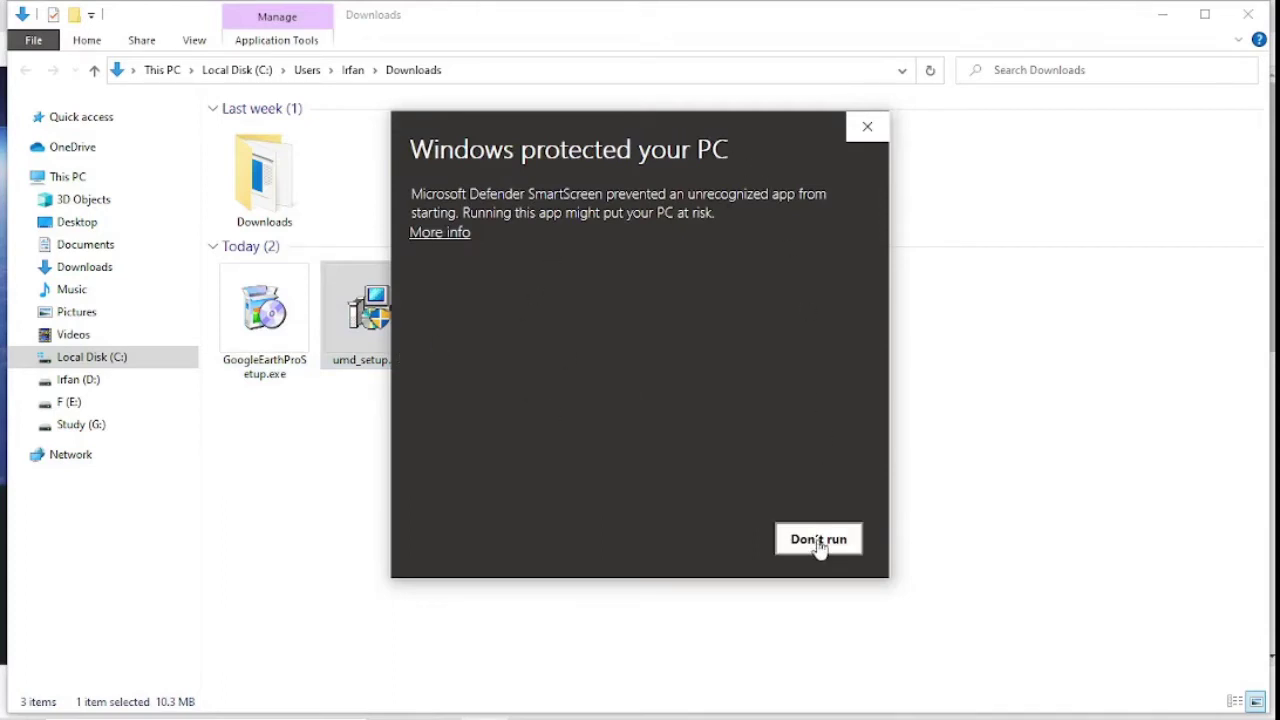
click(436, 232)
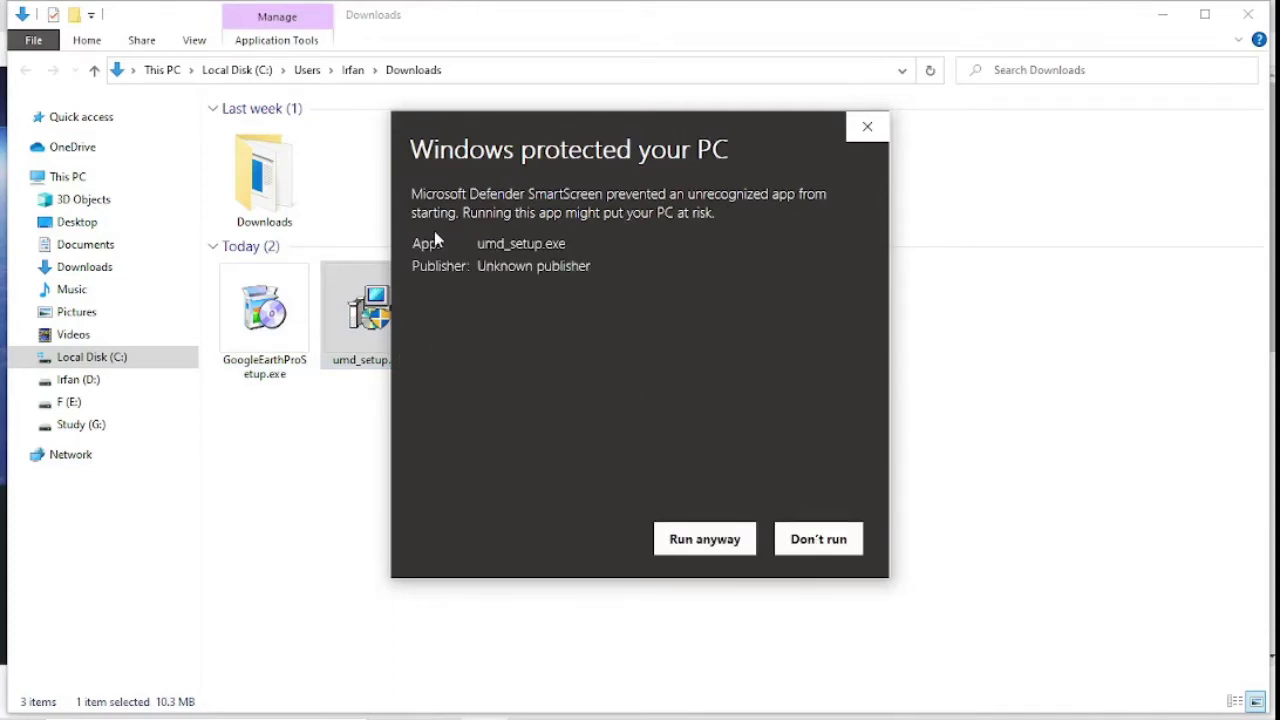
click(705, 545)
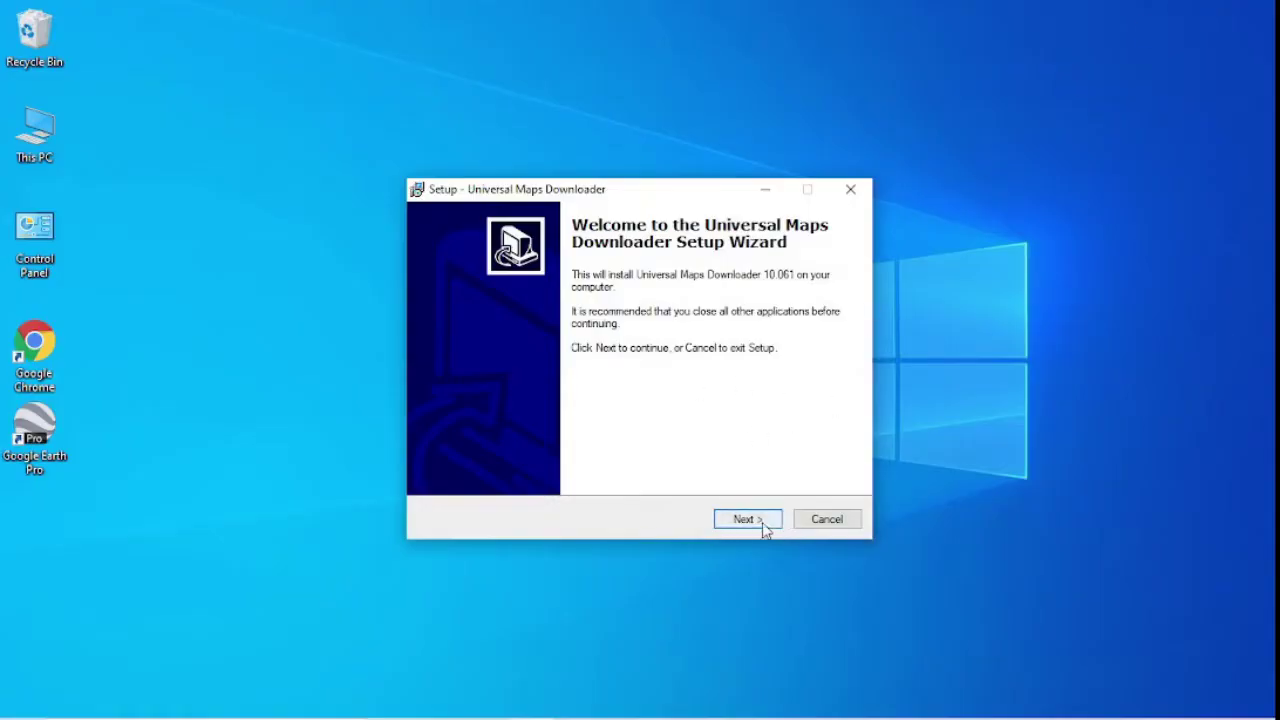
Install Universal Maps Downloader into c:\allmapsoft\umd with a Universal Maps Downloader Start Menu folder and a desktop icon.
click(748, 519)
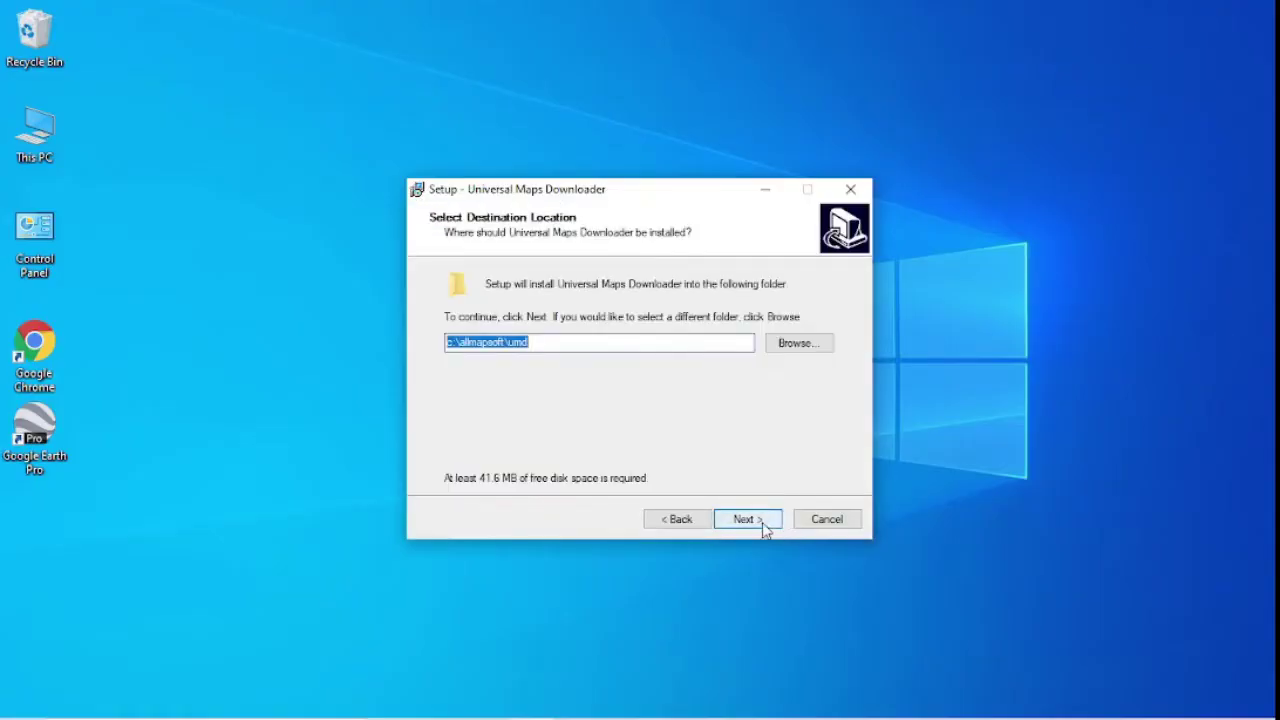
click(764, 530)
click(762, 522)
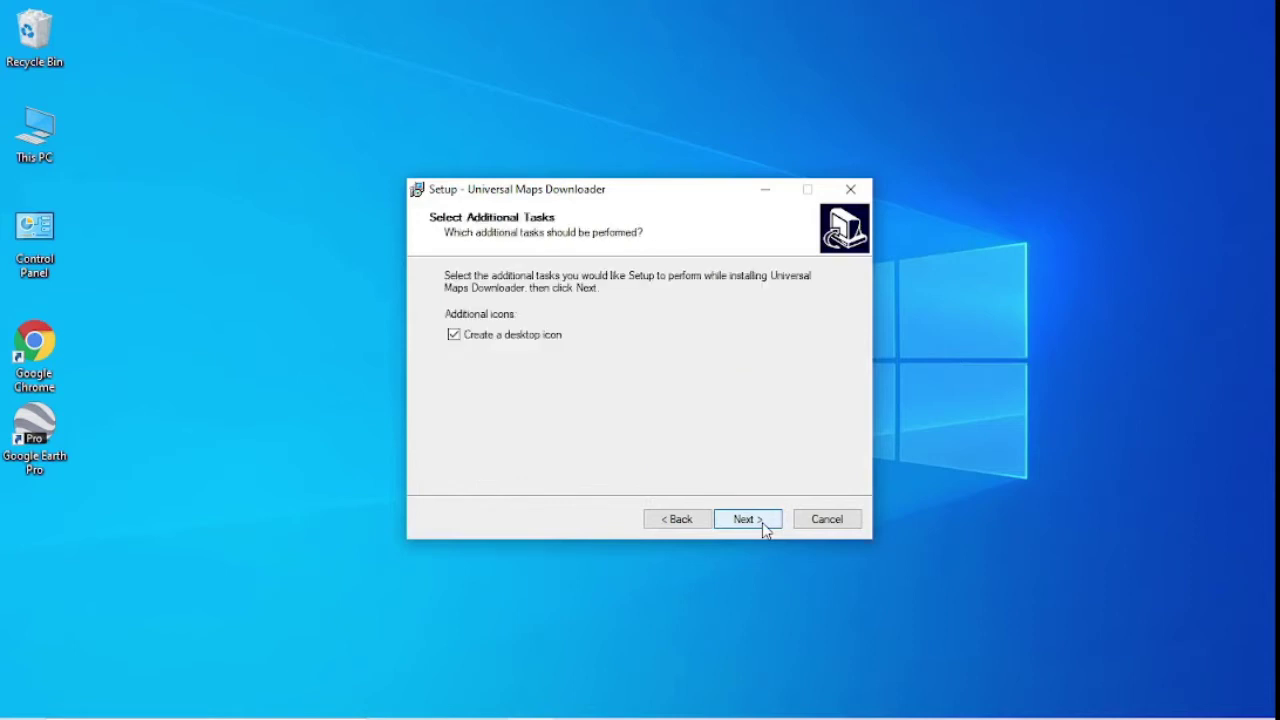
click(762, 522)
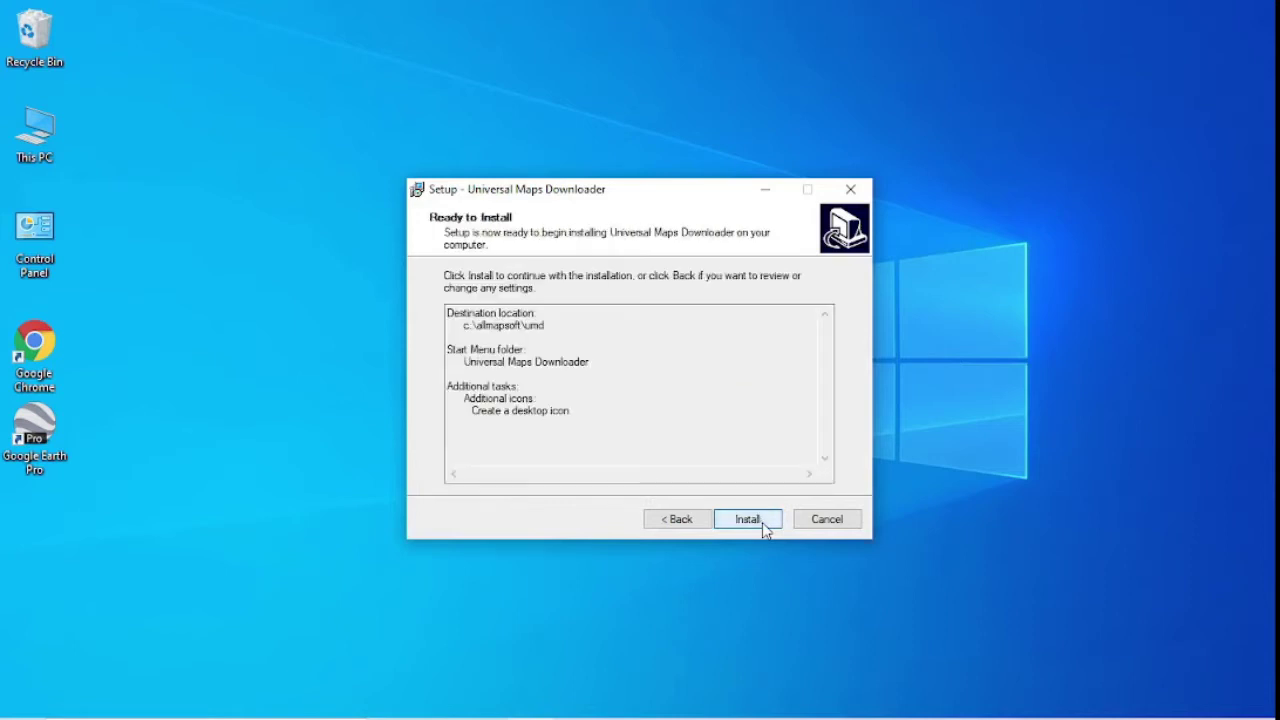
click(762, 522)
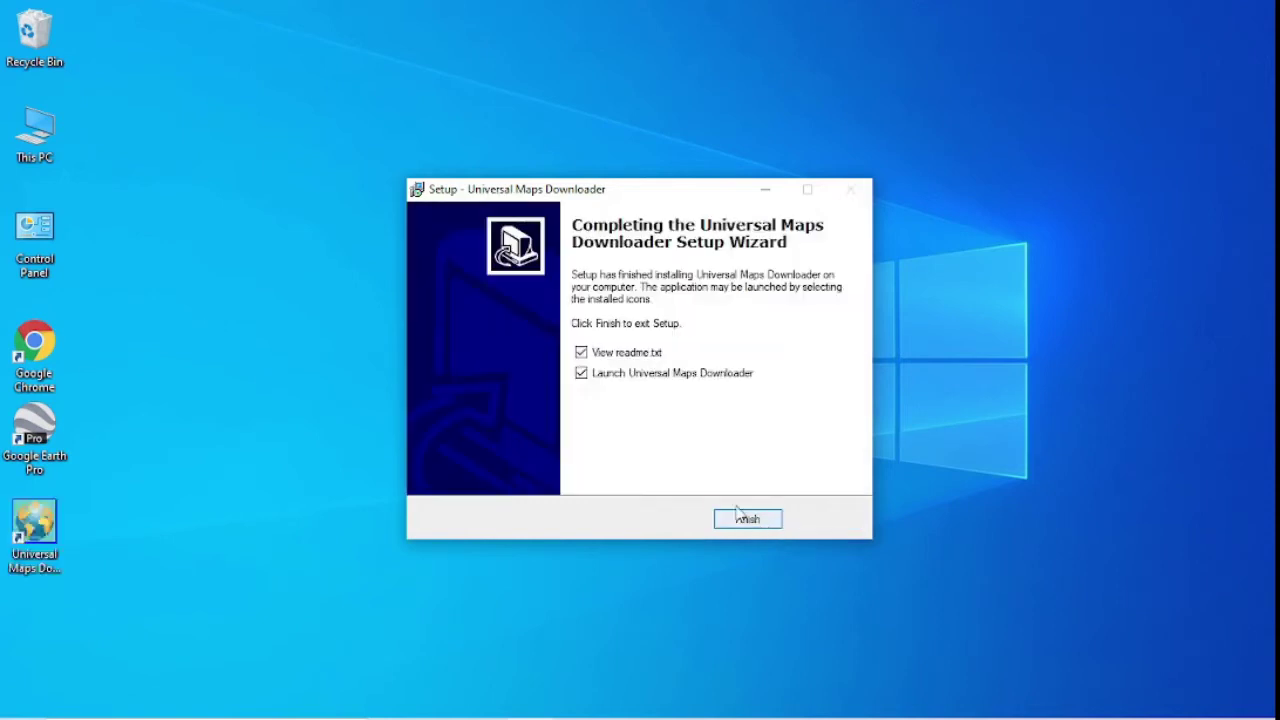
Finish the setup with the View readme.txt option cleared and launch Universal Maps Downloader from the desktop.
click(608, 356)
click(747, 518)
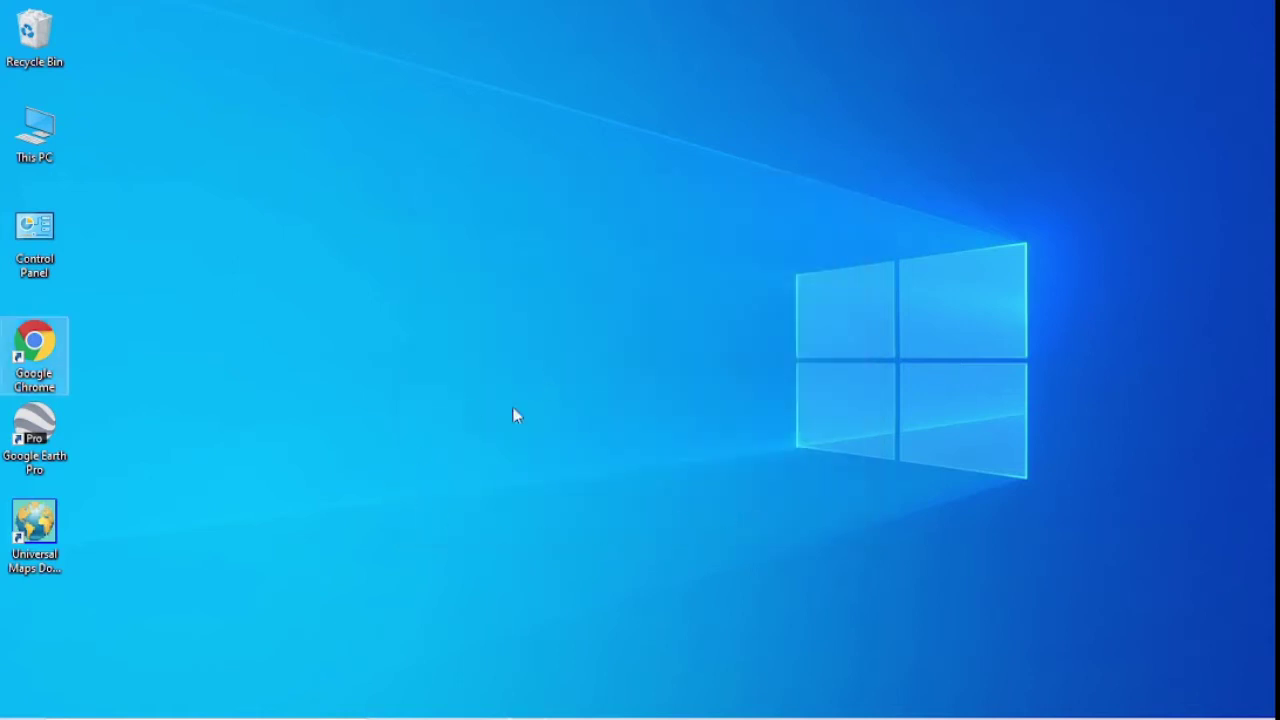
click(25, 518)
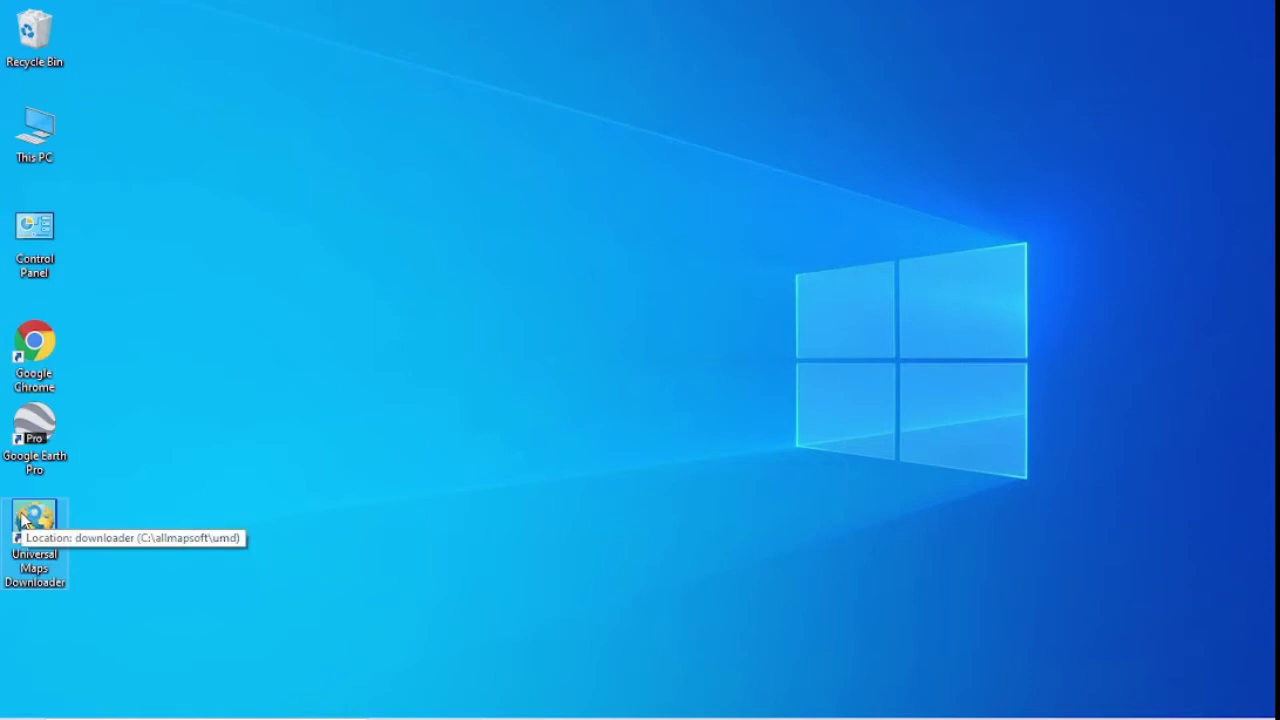
double_click(25, 518)
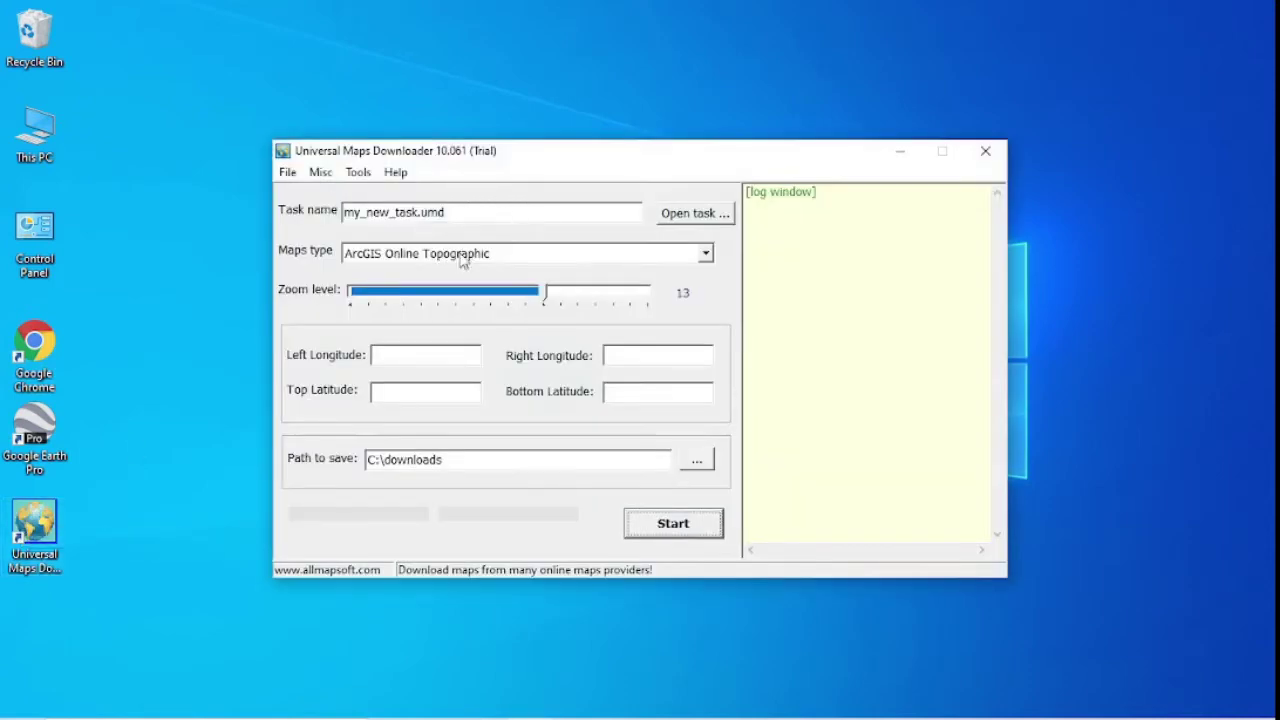
Set the maps type of the download task to Google Satellite Maps.
click(570, 257)
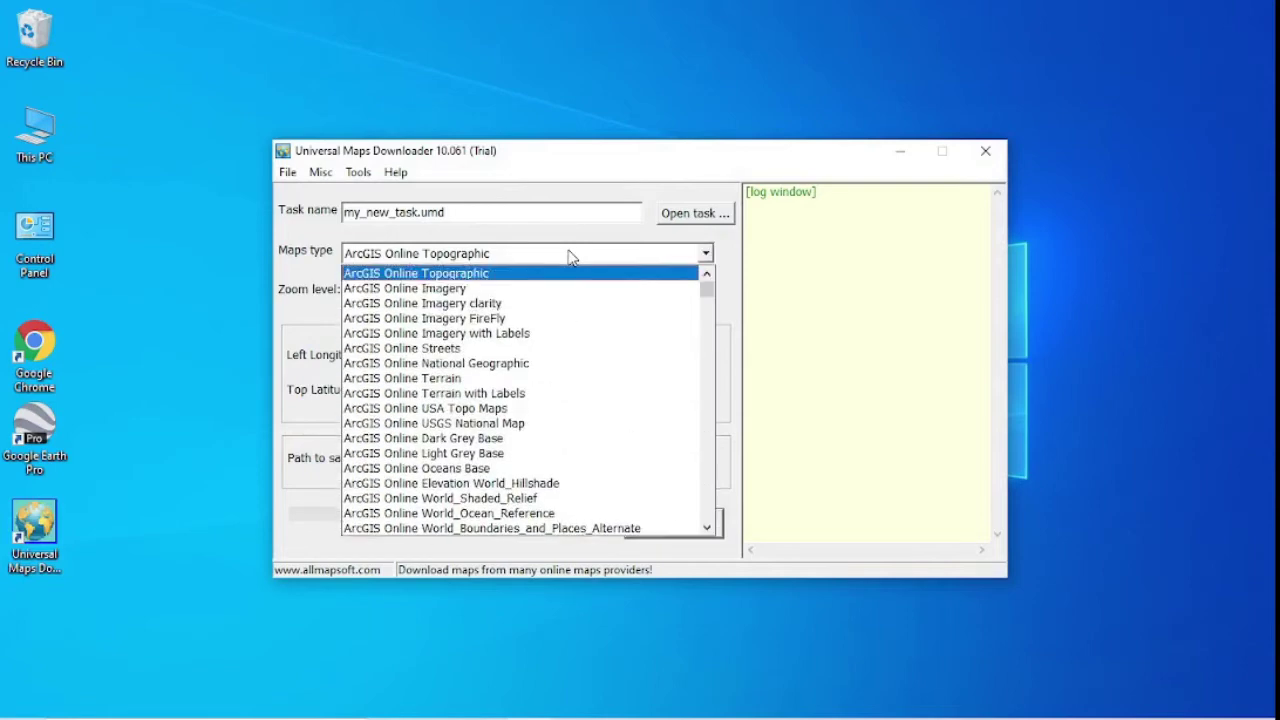
click(516, 374)
key(Down)
key(Down)
key(Down)
key(Down)
key(Down)
key(Down)
key(Down)
key(Down)
key(Down)
key(Down)
key(Down)
key(Down)
key(Down)
key(Down)
key(Down)
key(Down)
key(Down)
key(Down)
key(Down)
key(Down)
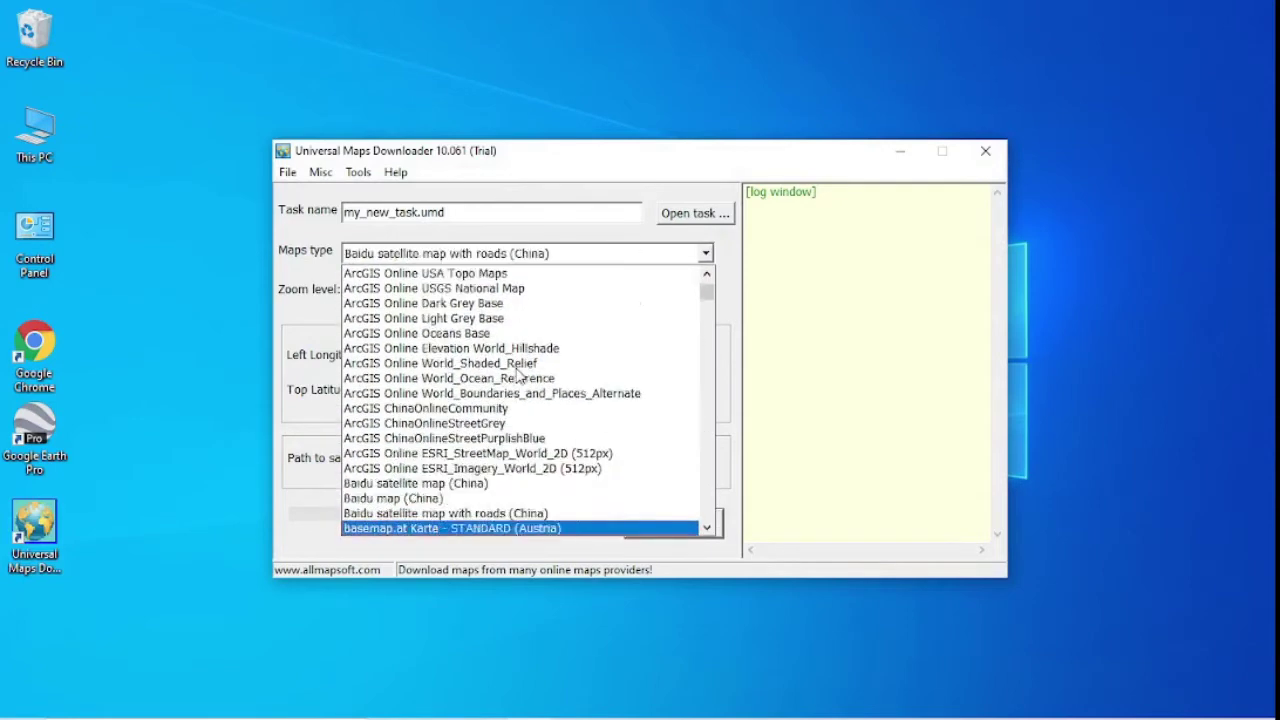
key(Down)
key(Down)
key(Down)
key(Down)
key(Down)
key(Down)
key(Down)
key(Down)
key(Down)
key(Down)
key(Down)
key(Down)
key(Down)
key(Down)
key(Down)
key(Down)
key(Down)
key(Down)
key(Down)
key(Down)
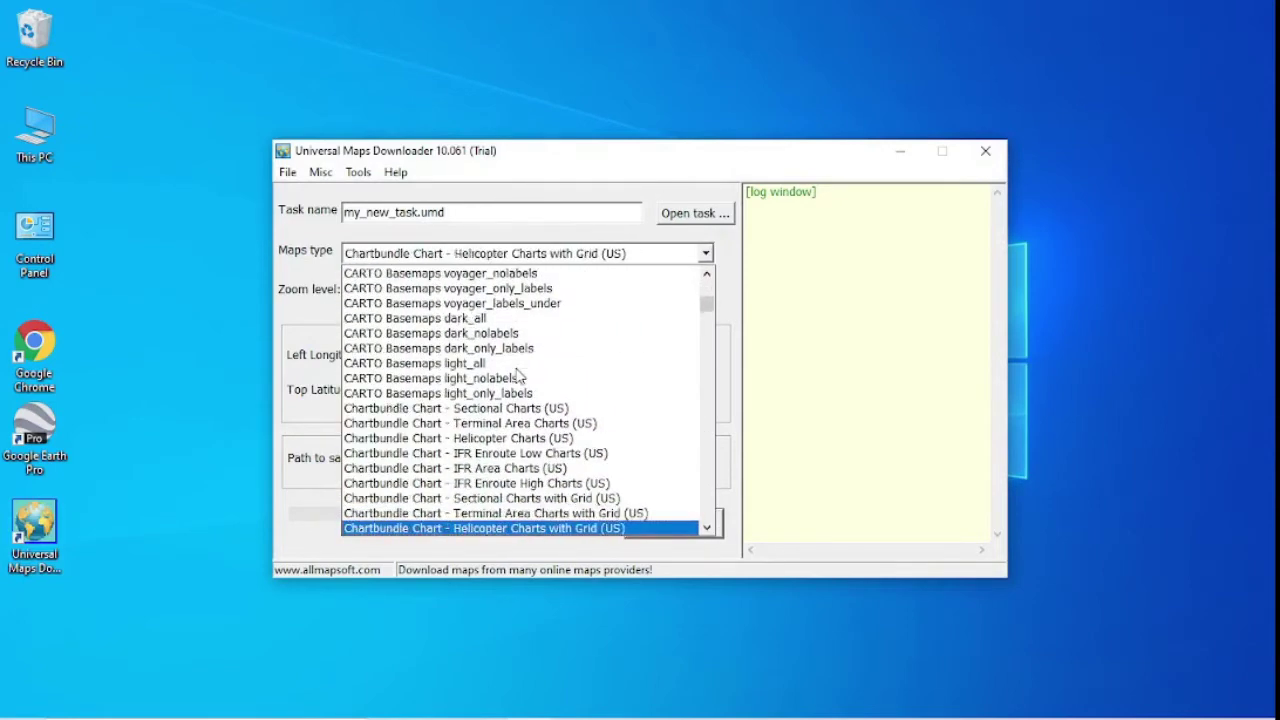
key(Down)
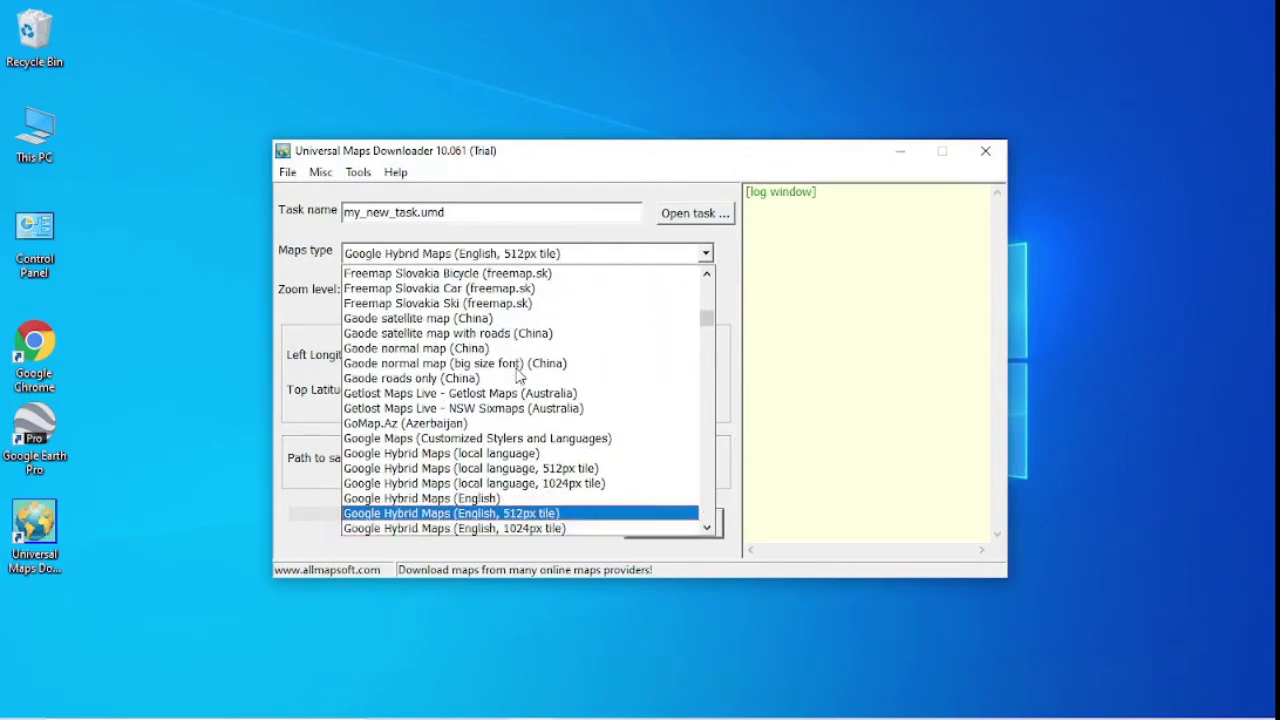
key(Up)
key(Down)
key(Down)
key(Down)
key(Down)
key(Down)
key(Down)
key(Down)
key(Down)
key(Down)
key(Down)
key(Down)
key(Down)
key(Down)
key(Down)
key(Down)
key(Down)
key(Down)
key(Down)
key(Down)
key(Down)
key(Down)
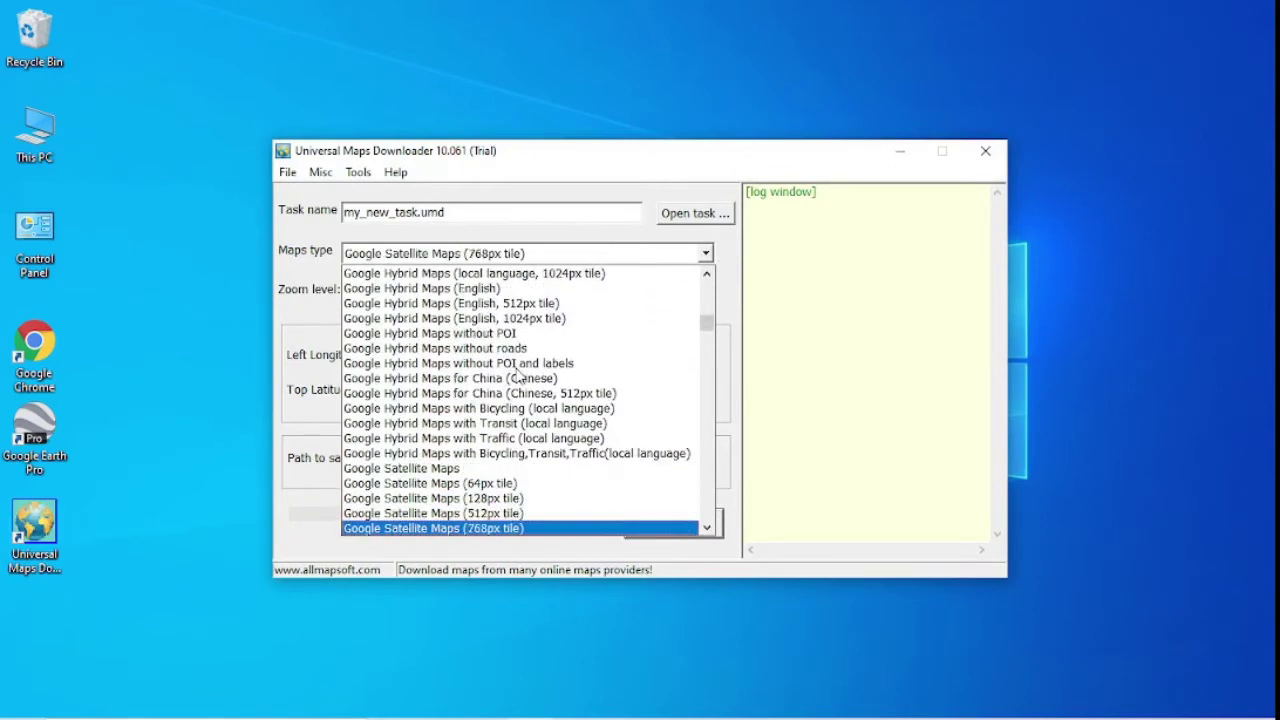
key(Up)
key(Up)
key(Up)
key(Up)
key(Up)
key(Up)
key(Up)
key(Up)
key(Up)
key(Up)
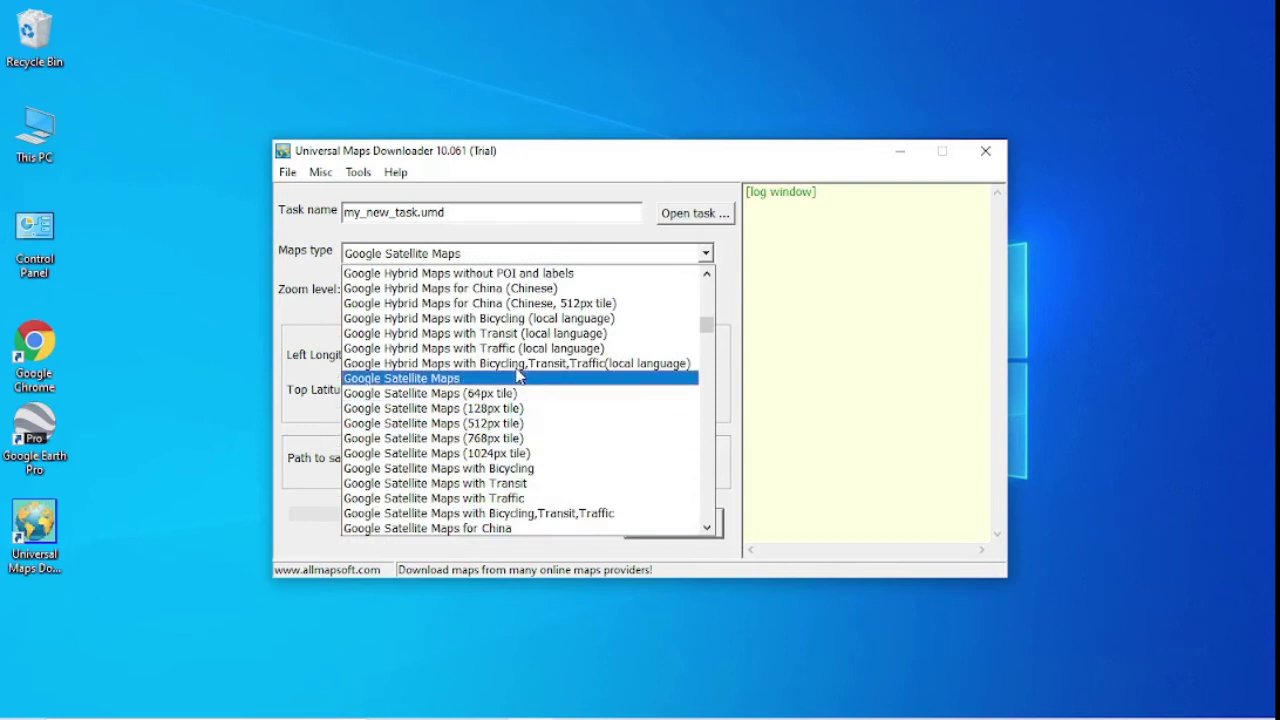
click(464, 380)
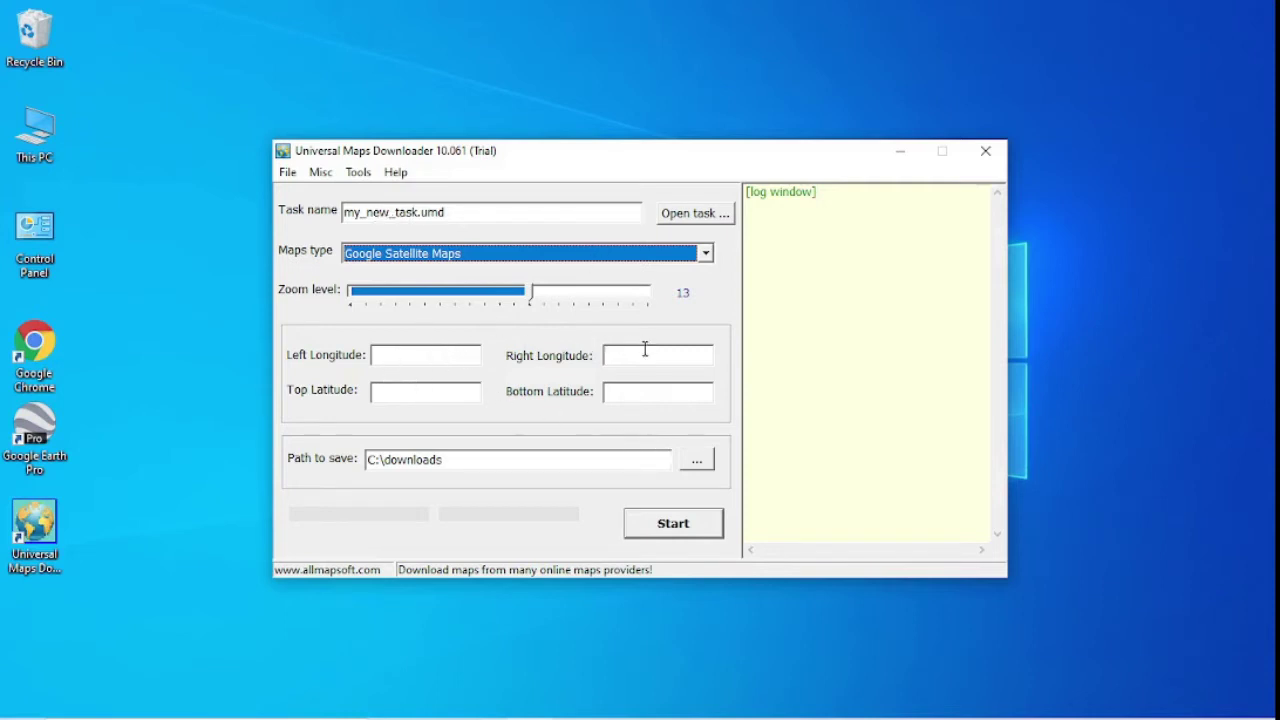
Launch Google Earth Pro from the desktop, move the downloader window aside, and dismiss the start-up tips and the New Layers notice.
click(30, 425)
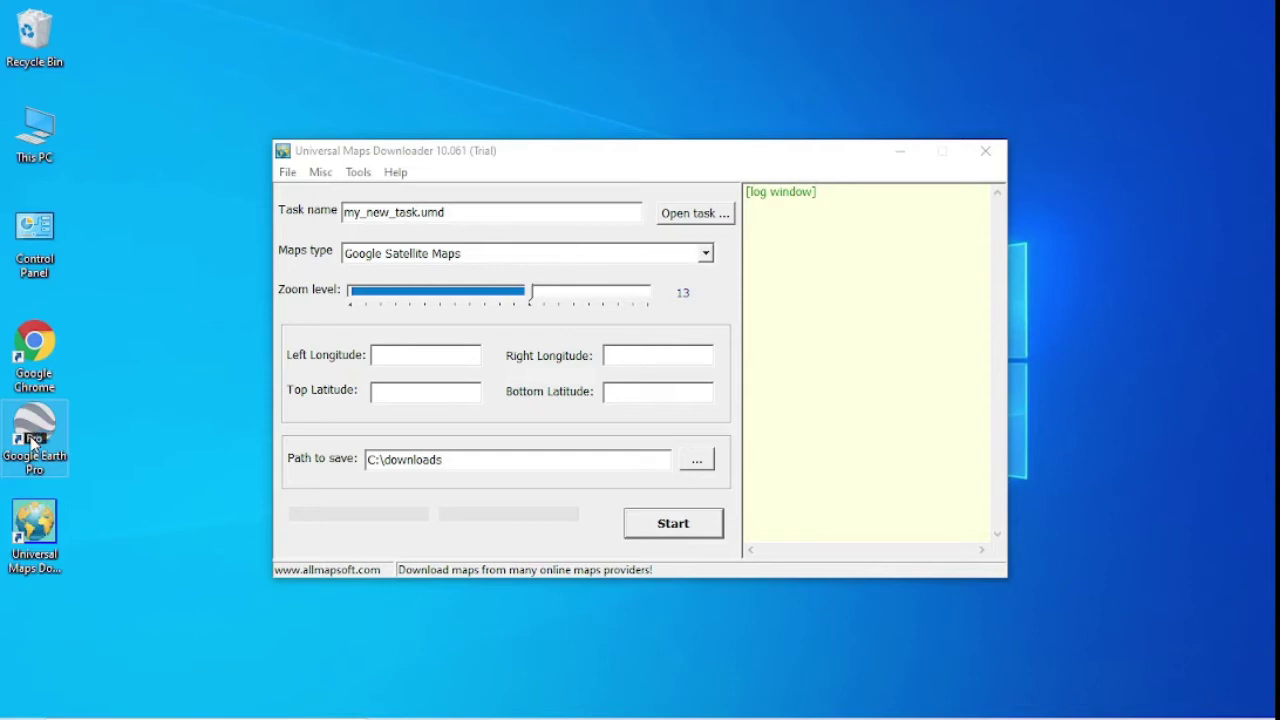
drag(641, 166, 876, 222)
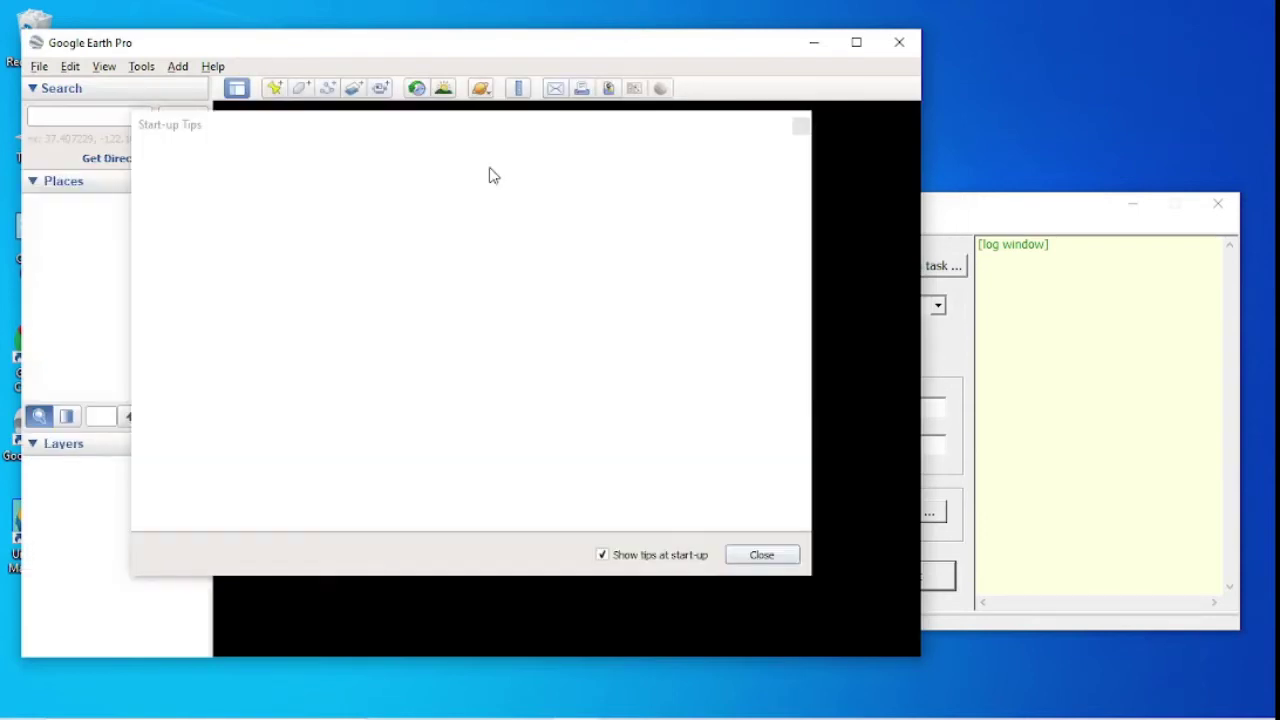
click(761, 556)
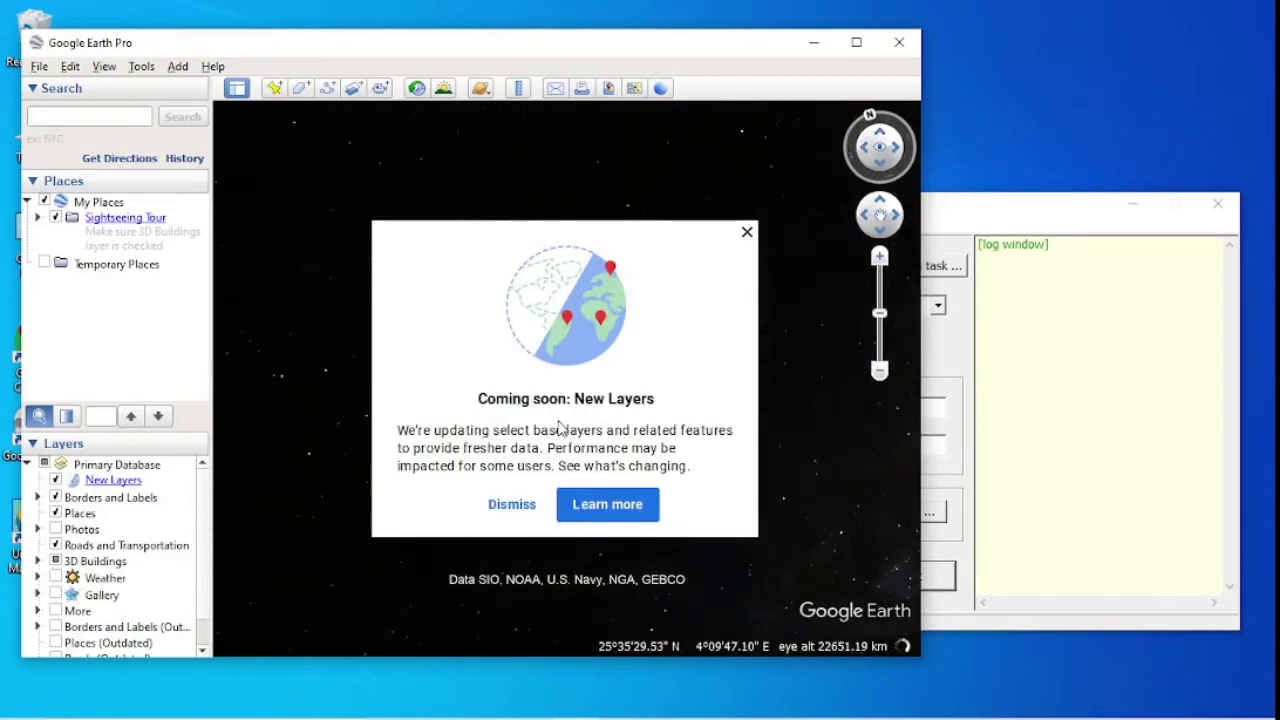
click(521, 506)
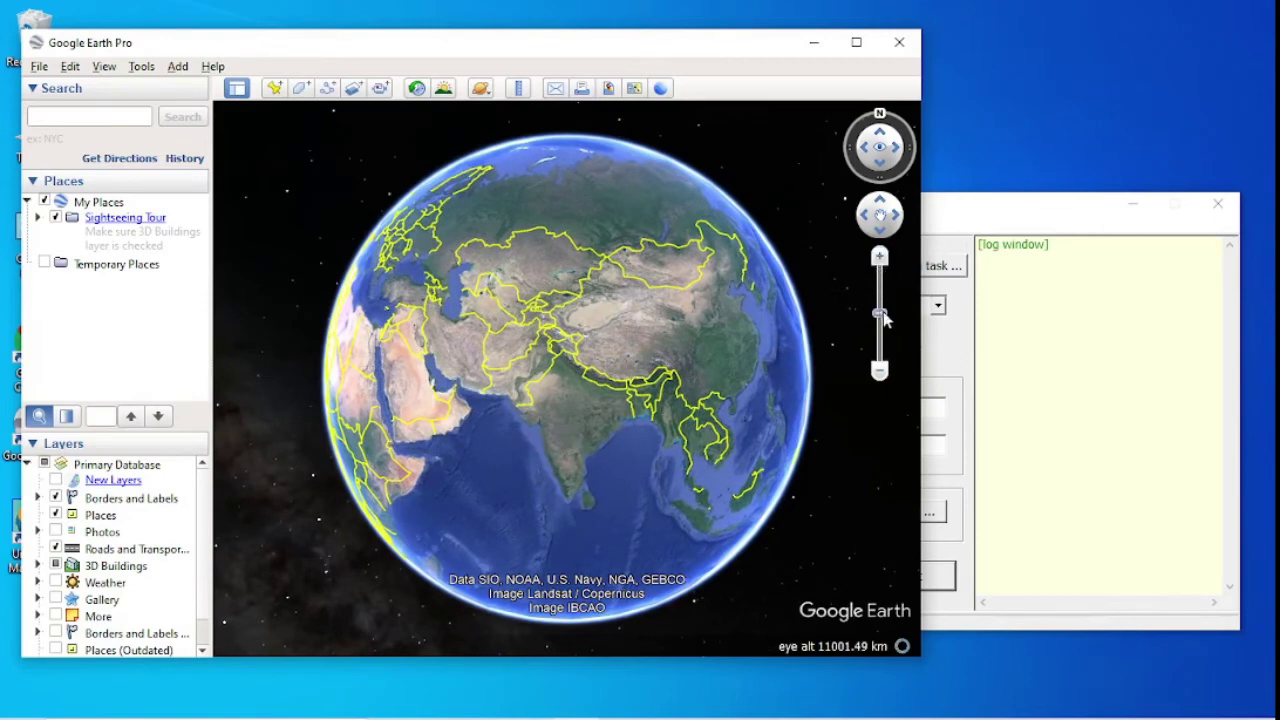
Add a placemark in south Delhi at the upper-left corner of the wanted area, at 28°33'34.47"N, 77°12'3.81"E.
drag(879, 312, 888, 224)
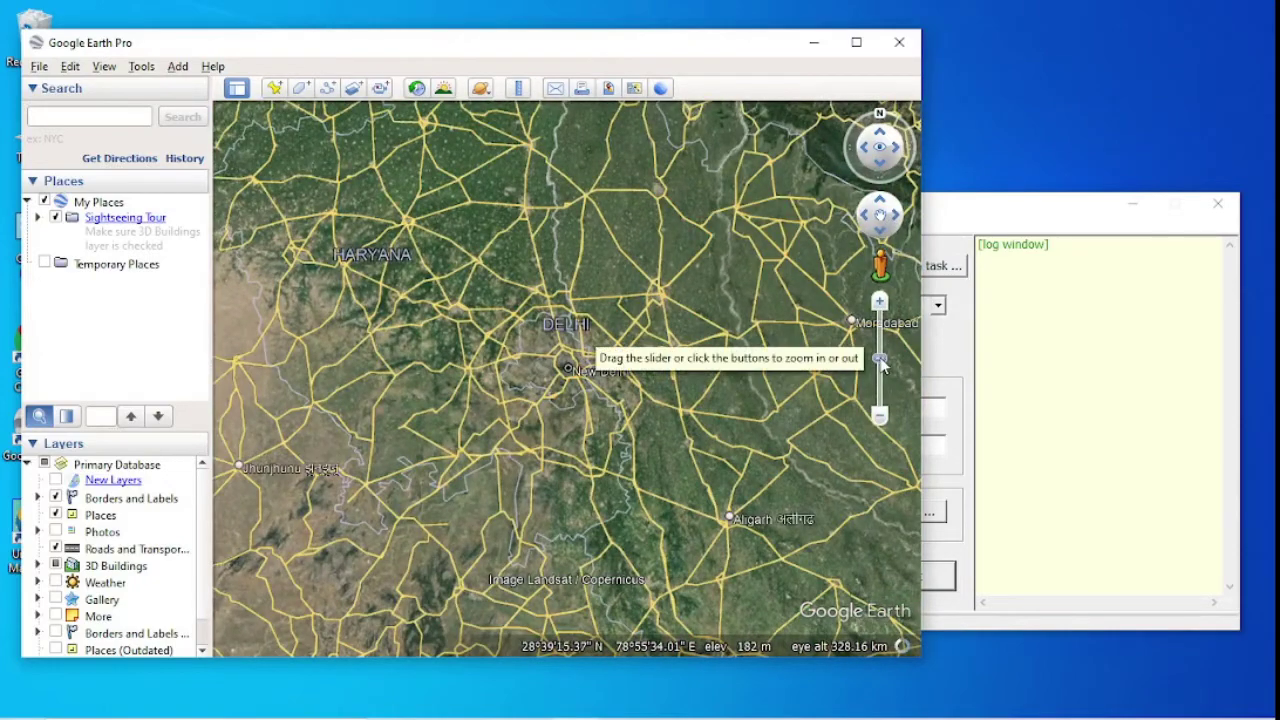
drag(880, 360, 880, 315)
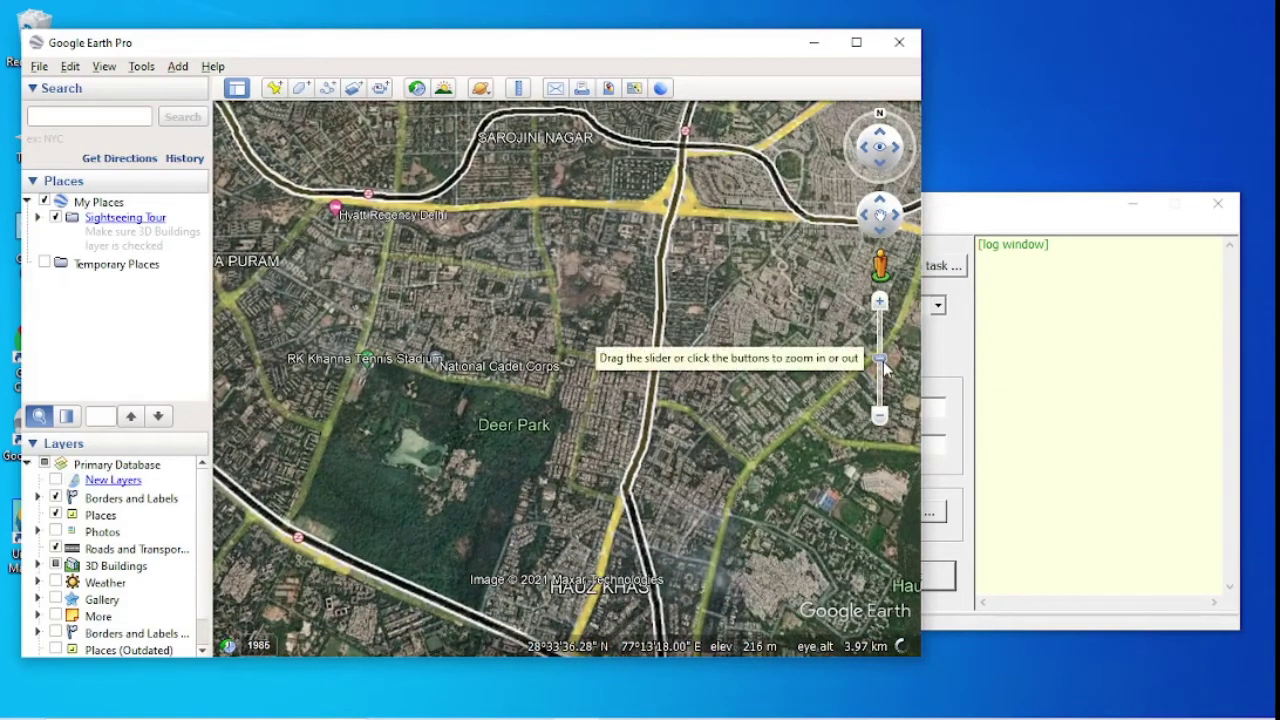
drag(884, 363, 886, 330)
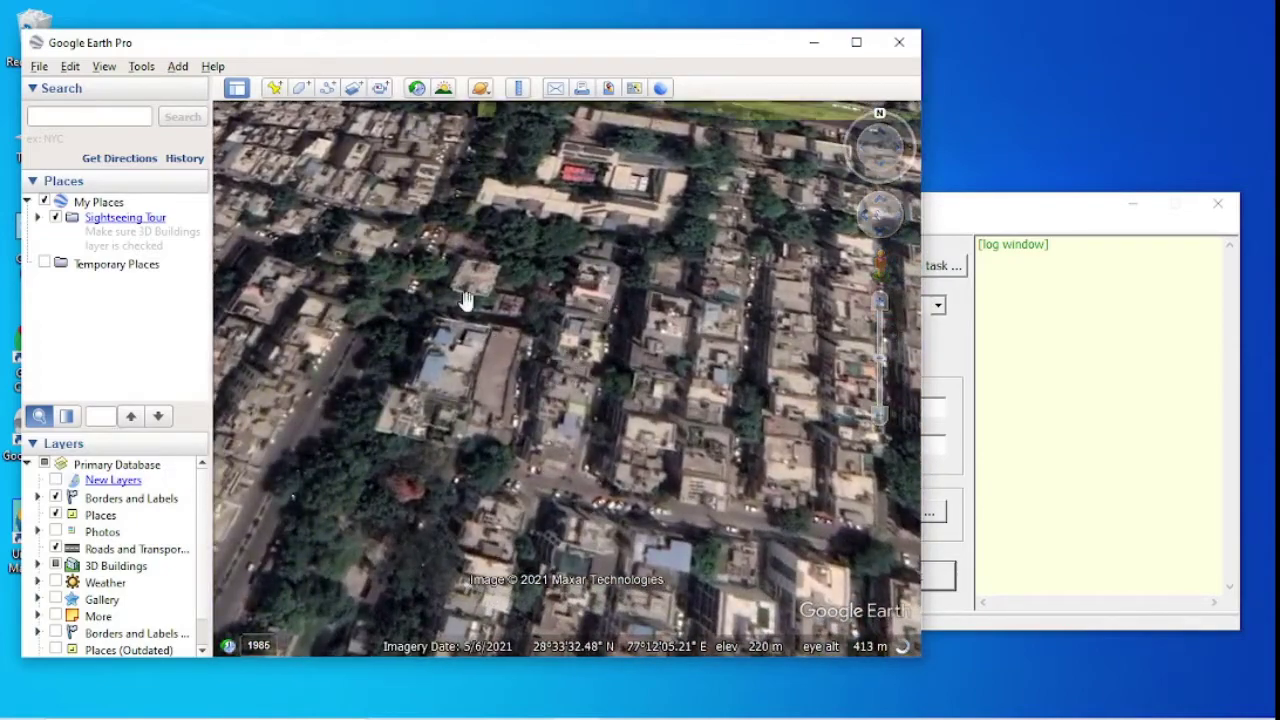
click(272, 92)
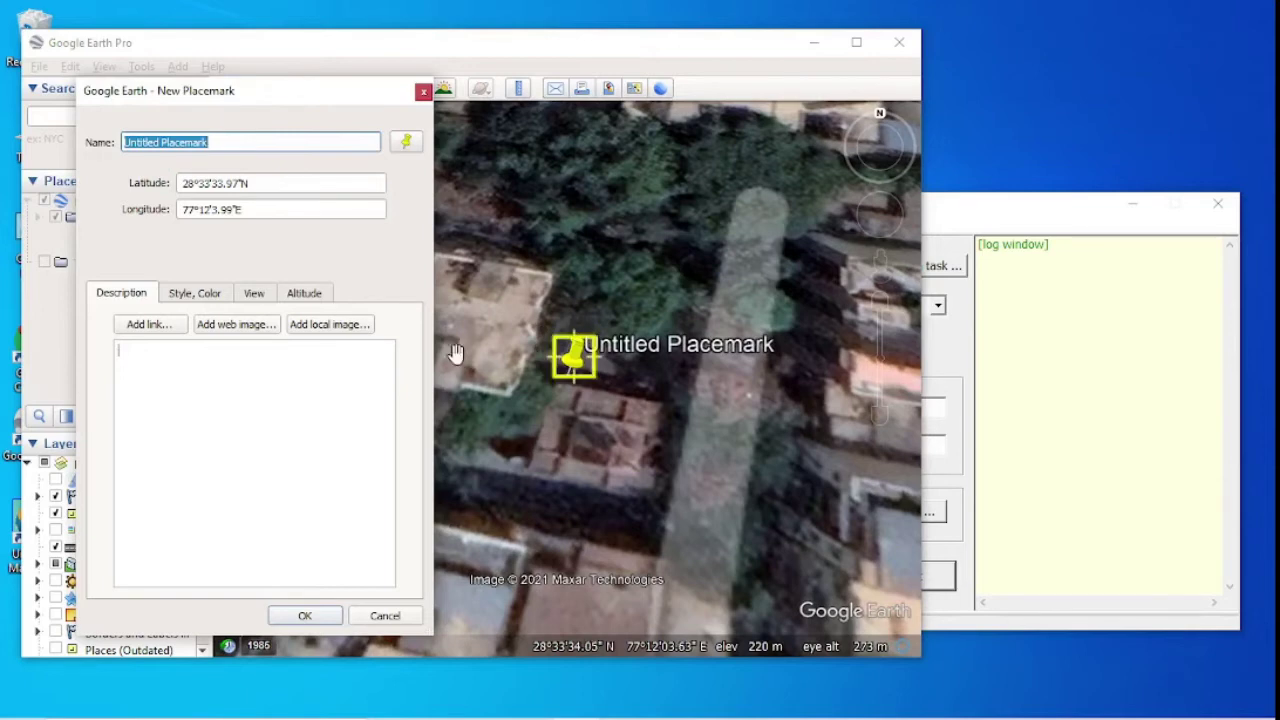
drag(563, 349, 525, 276)
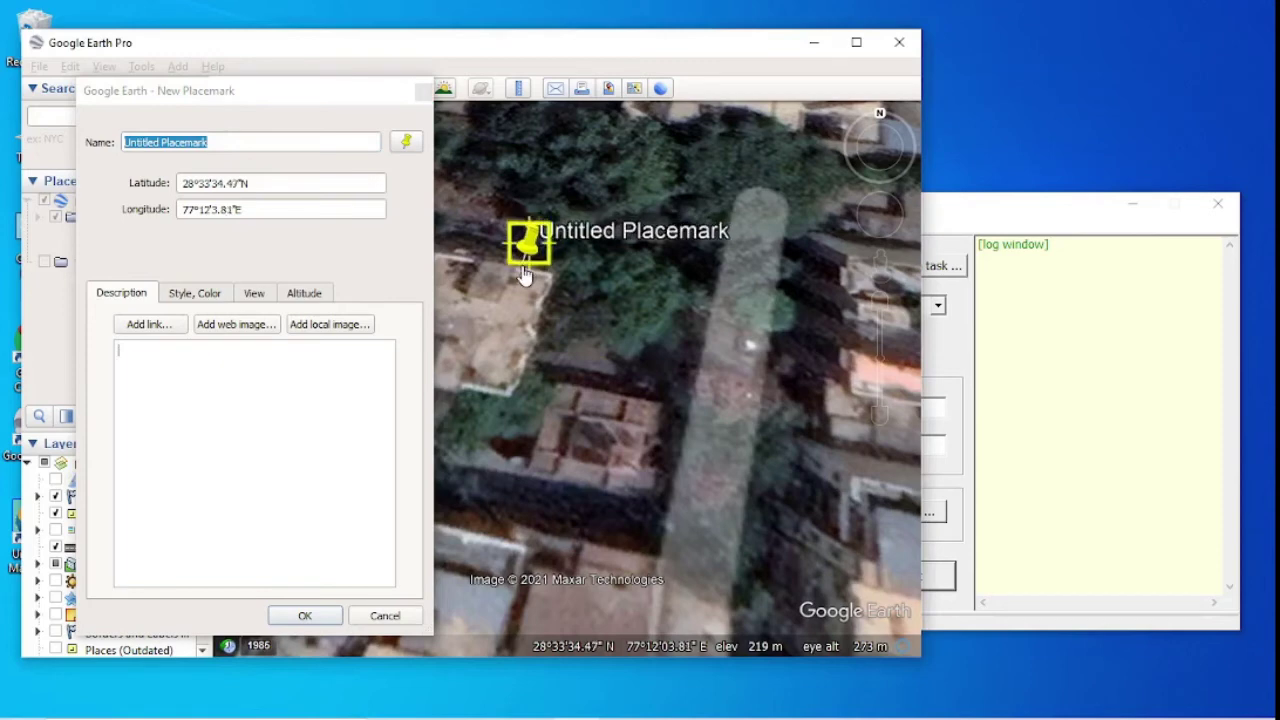
Switch to Universal Maps Downloader and set the left longitude to 77.12381 and the top latitude to 28.3334.41.
click(1066, 238)
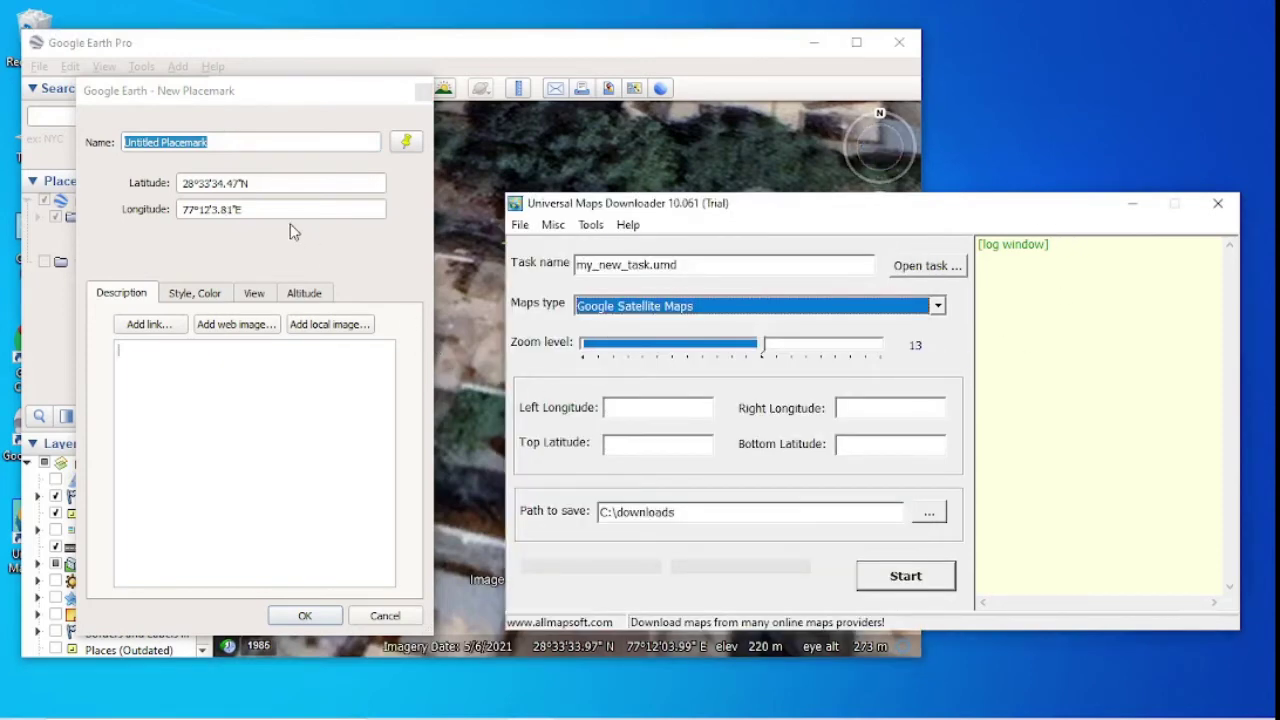
click(628, 410)
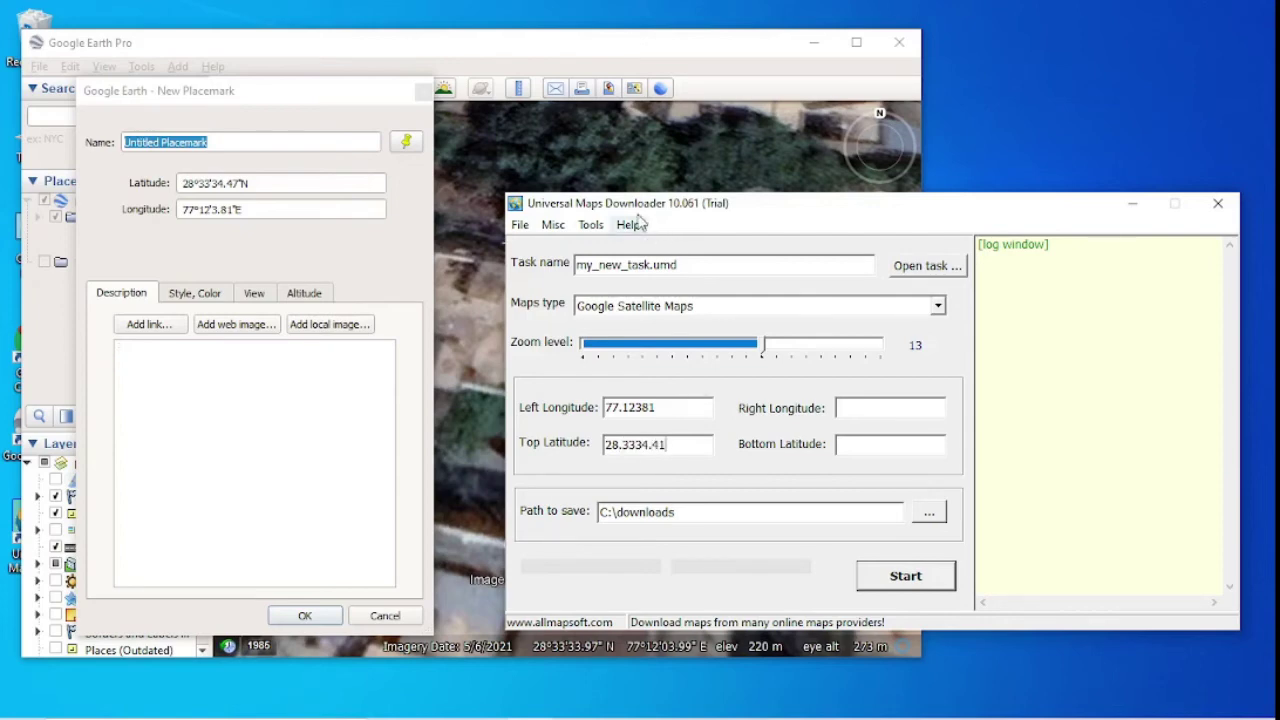
Return to Google Earth Pro, bring the lower-right part of the area into view and save the first placemark with its default name.
click(863, 168)
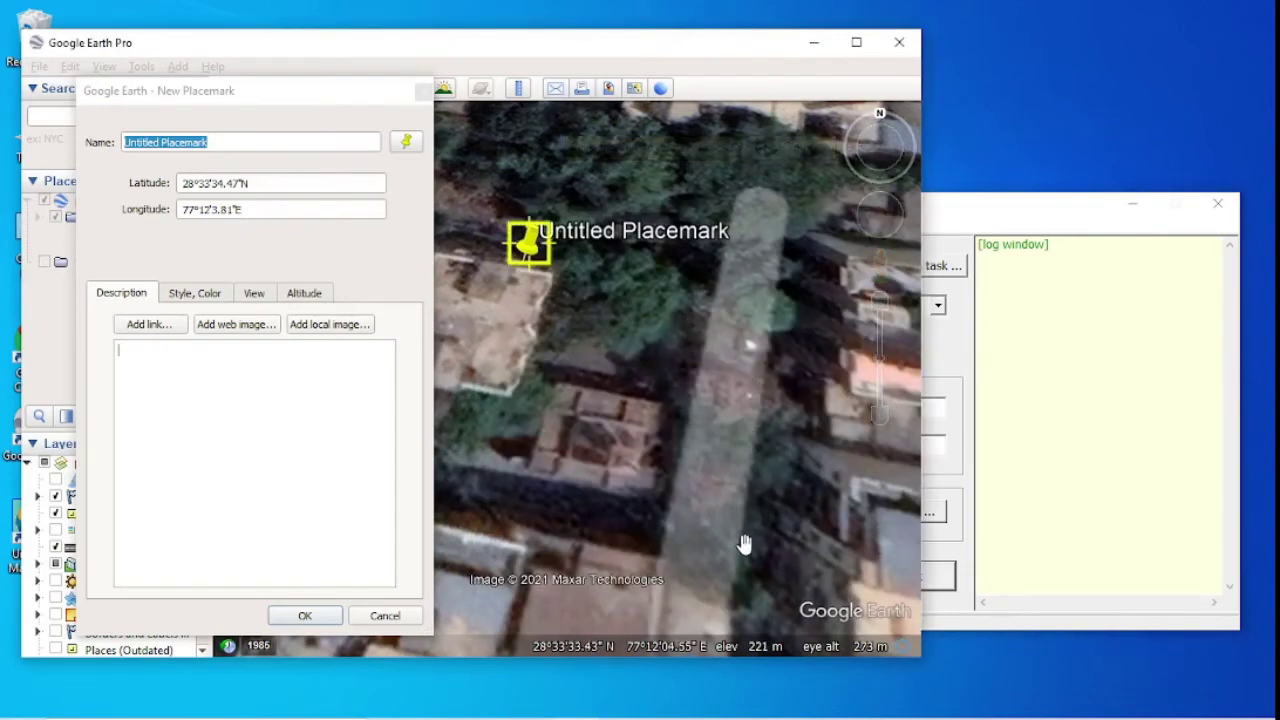
scroll(745, 543, up, 2)
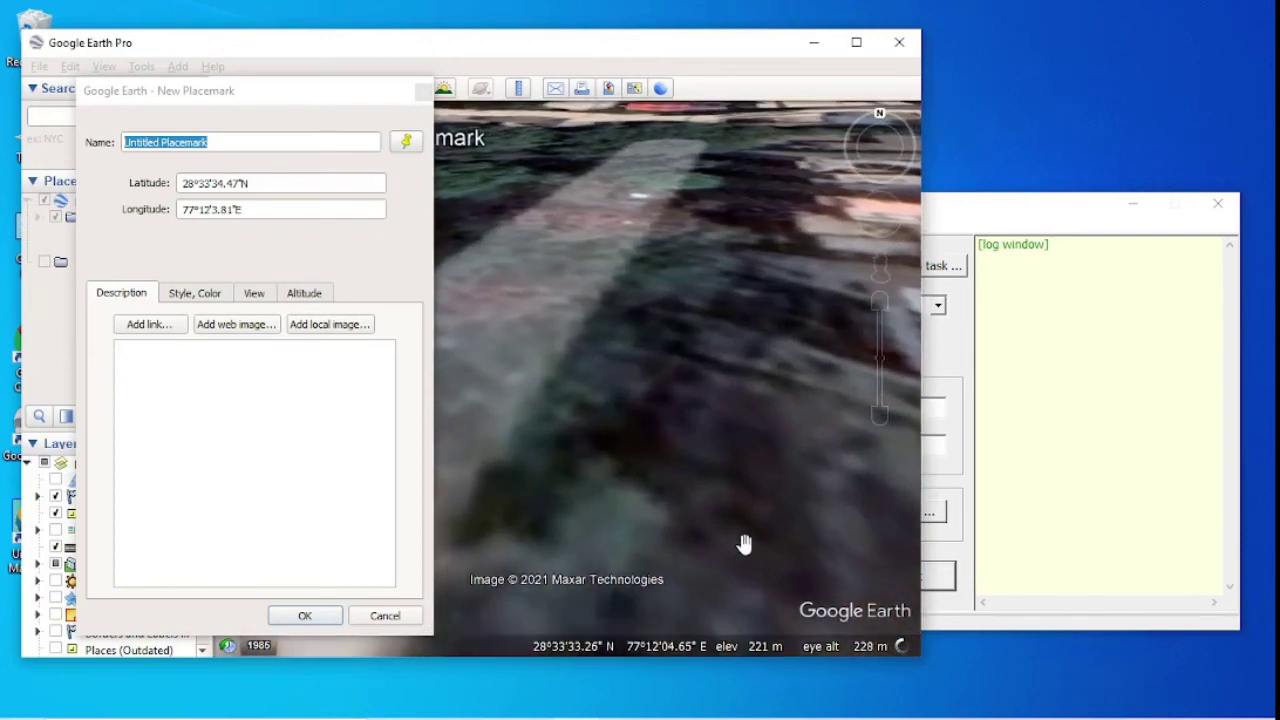
click(880, 302)
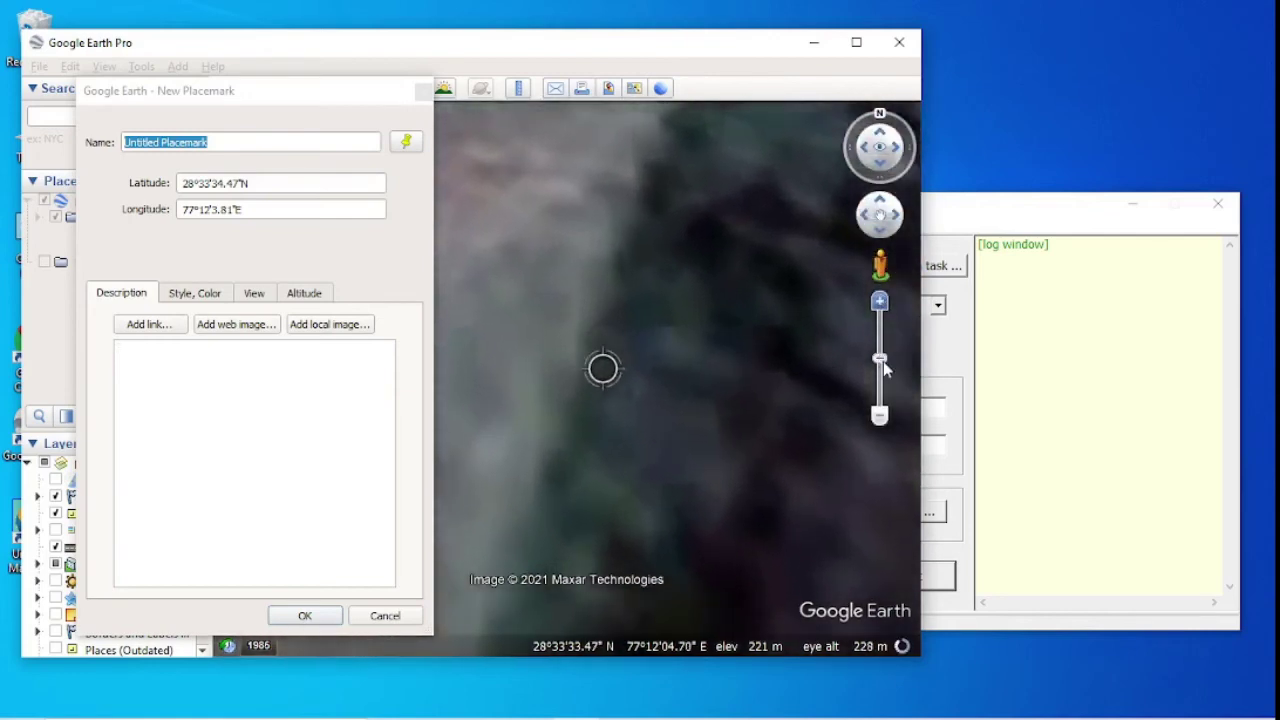
drag(879, 367, 880, 400)
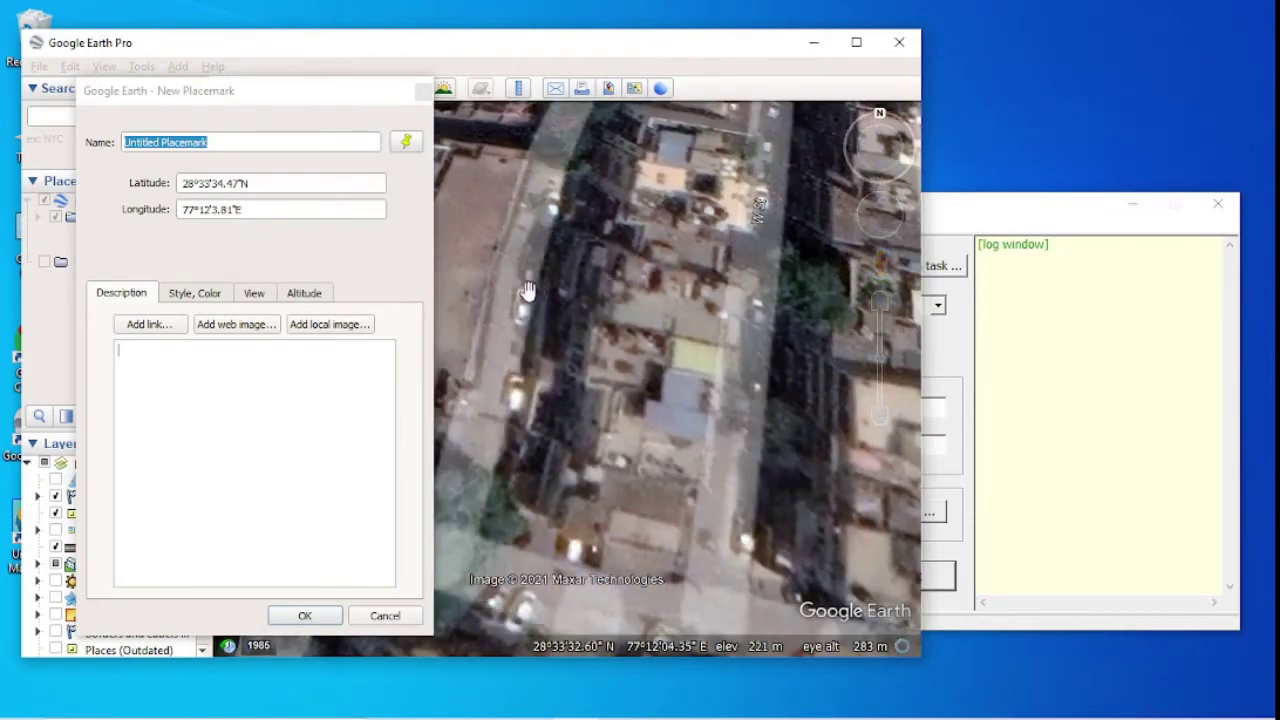
click(303, 615)
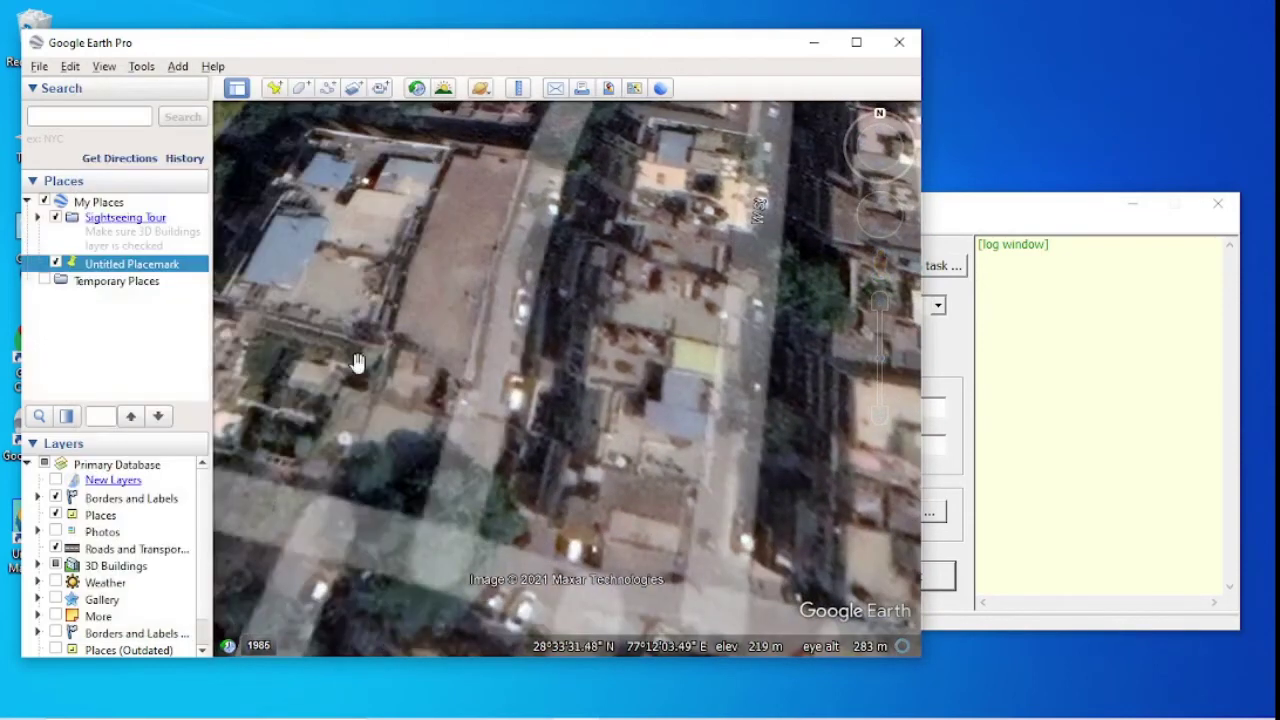
Add a second placemark at the lower-right corner of the wanted area, at 28°33'31.69"N, 77°12'5.53"E.
click(274, 88)
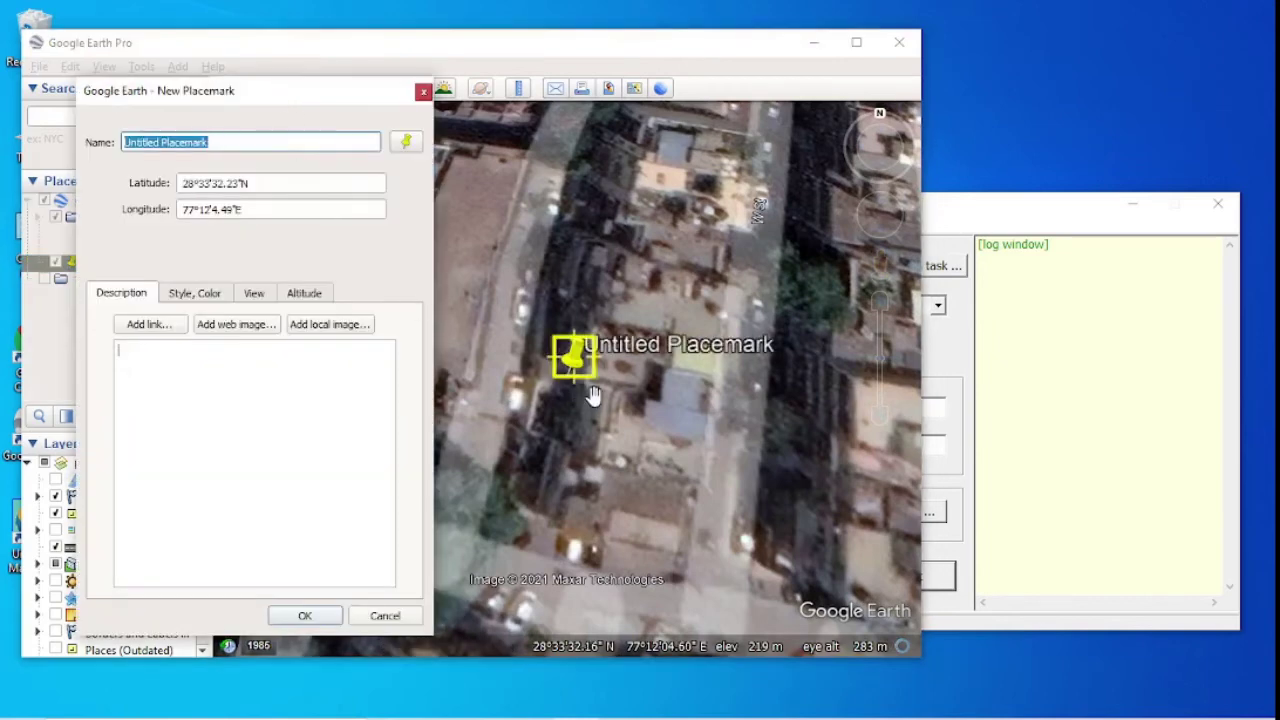
click(767, 487)
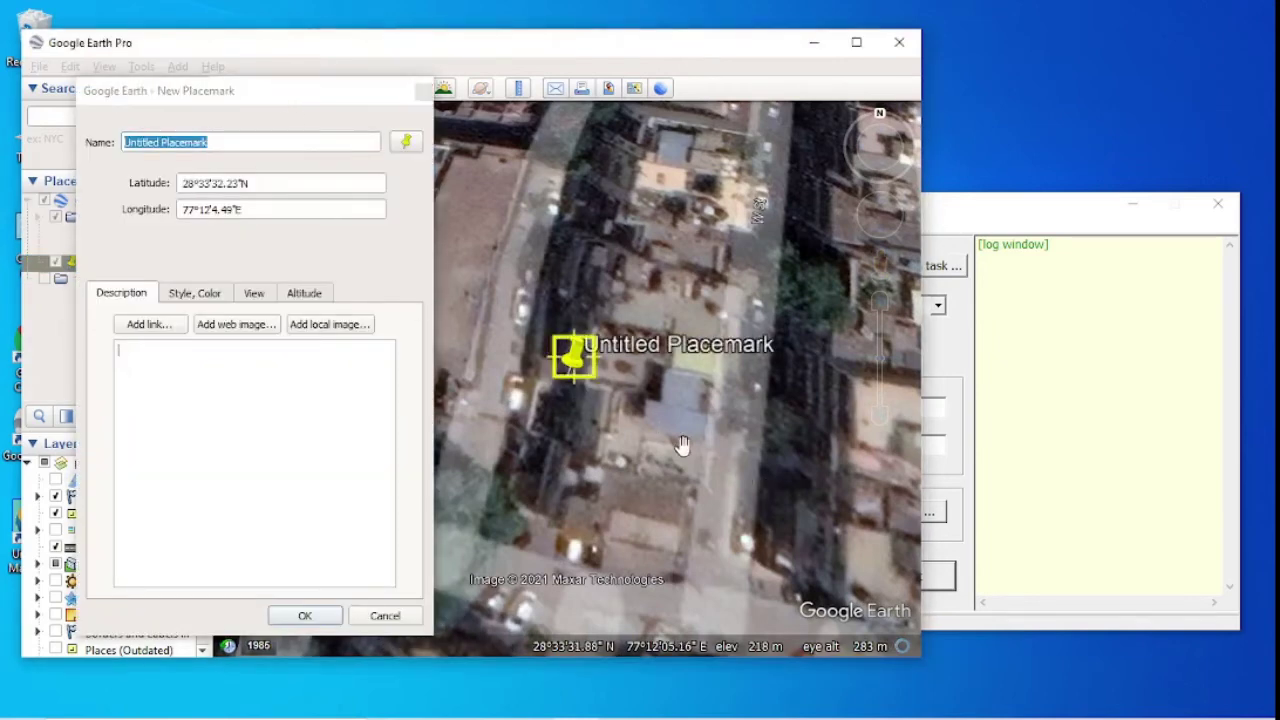
click(763, 480)
drag(763, 480, 837, 529)
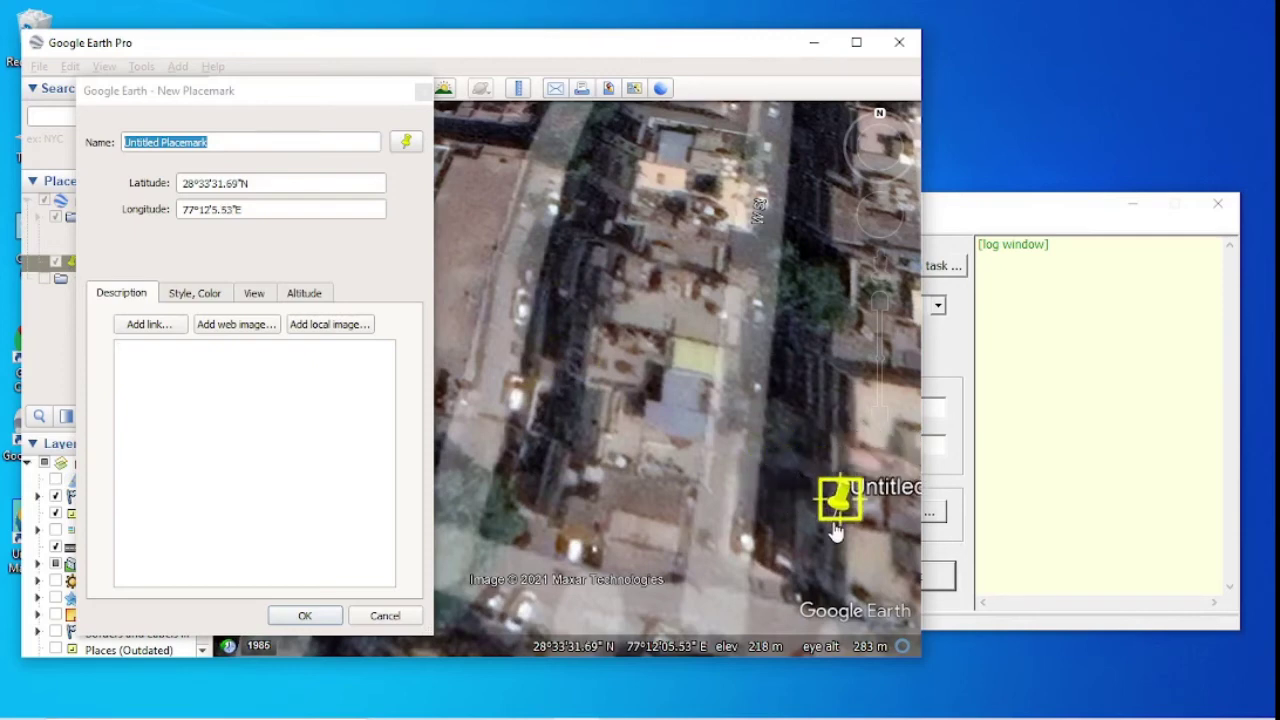
In Universal Maps Downloader, set the right longitude to 77.12553 and the bottom latitude to 28.333169, and run the download task.
click(1017, 216)
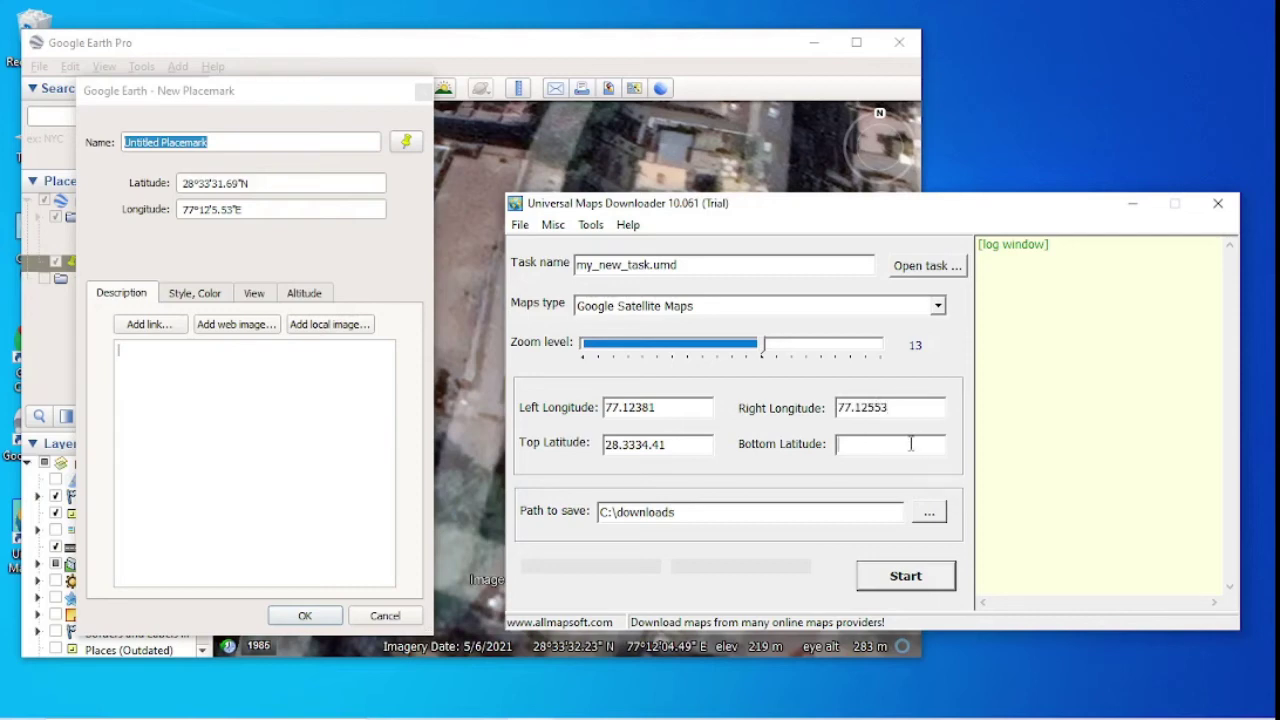
text(28.333169)
click(884, 580)
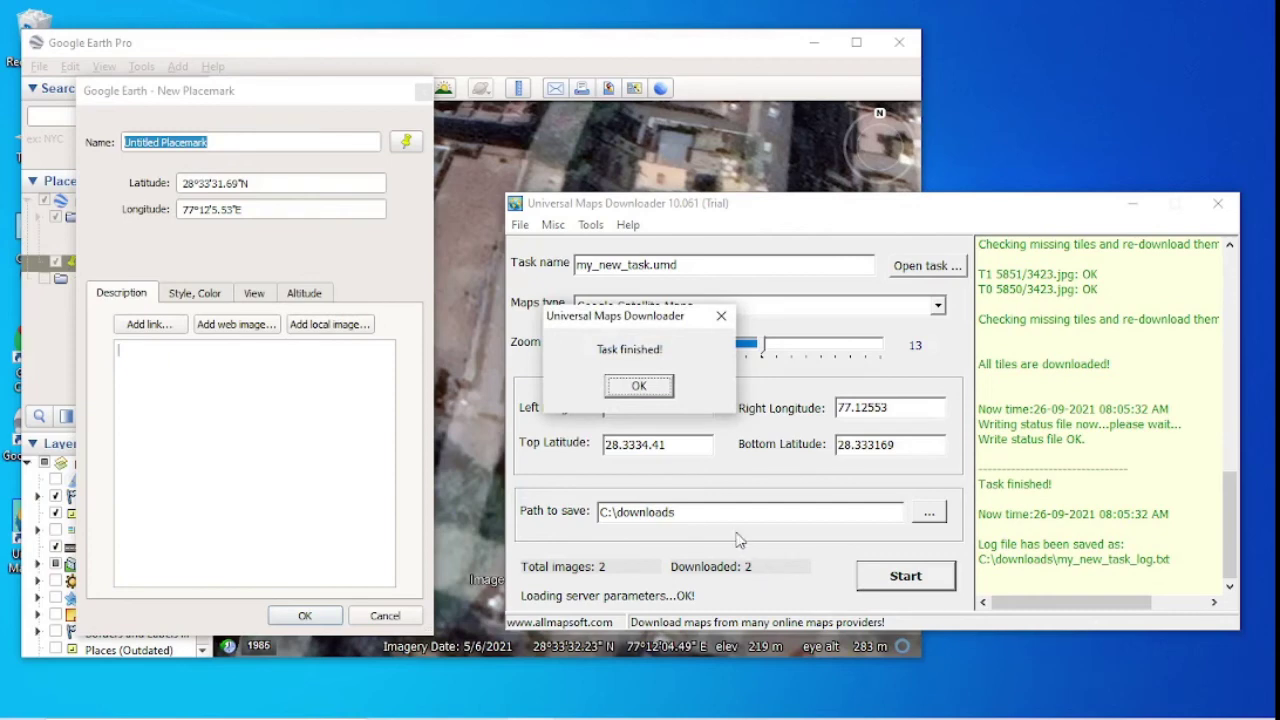
click(638, 387)
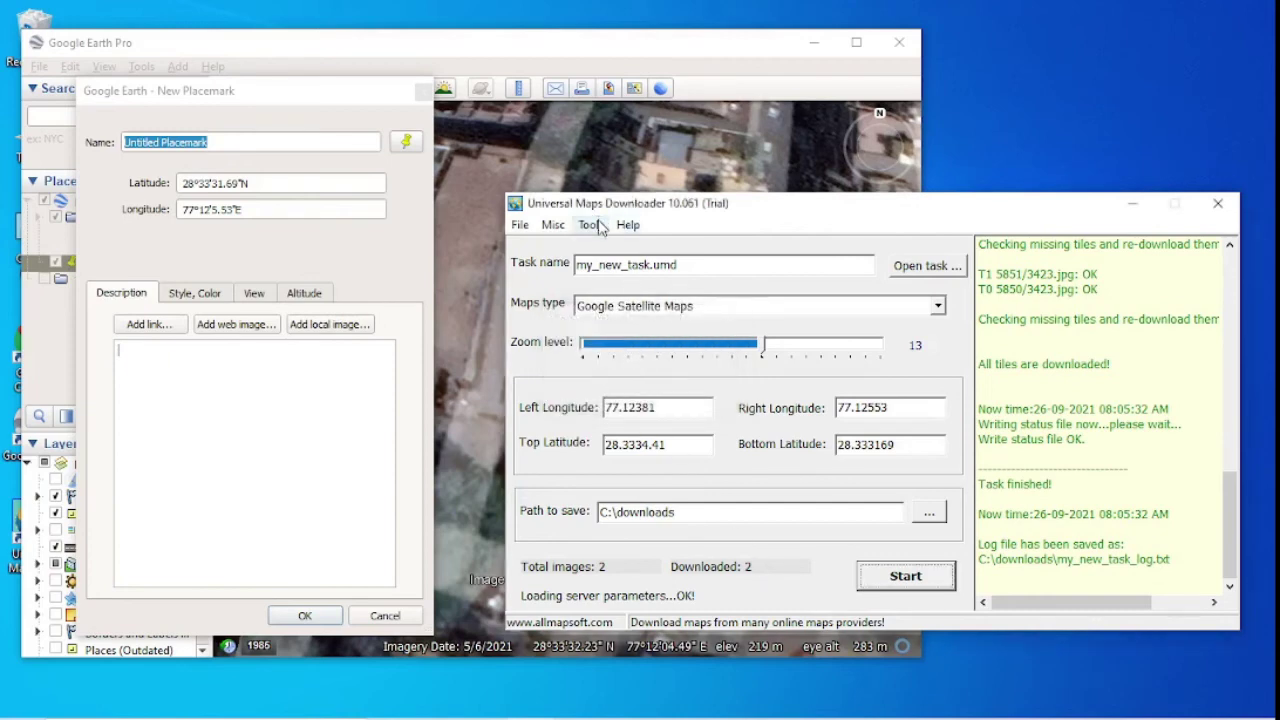
Open the Map Combiner tool and load the task file my_new_task.umd from C:\downloads.
click(590, 224)
mouse_move(628, 226)
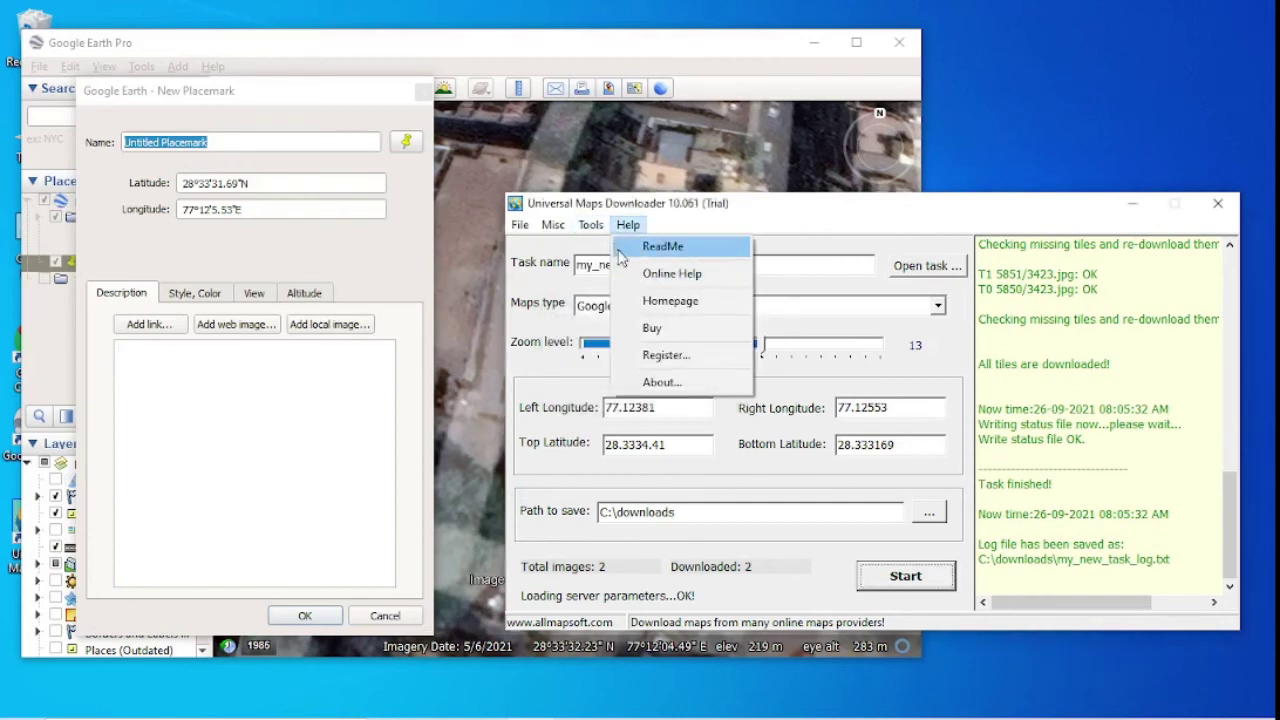
click(621, 277)
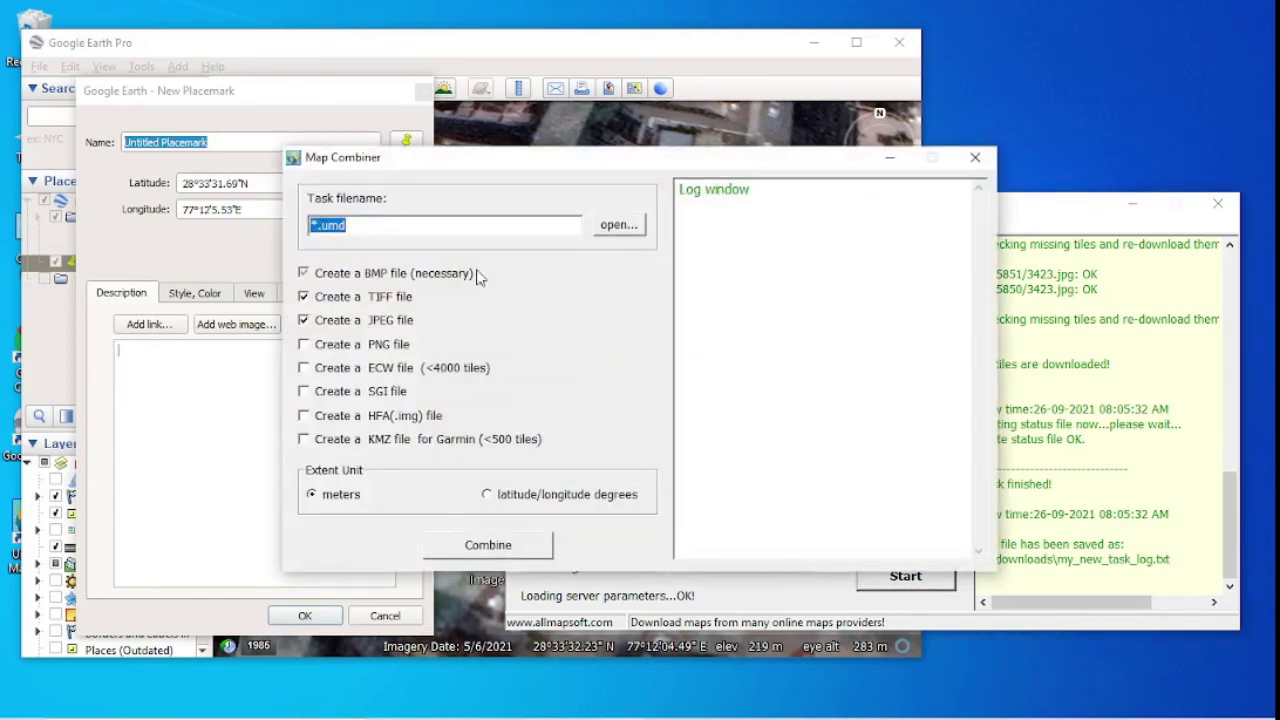
click(619, 226)
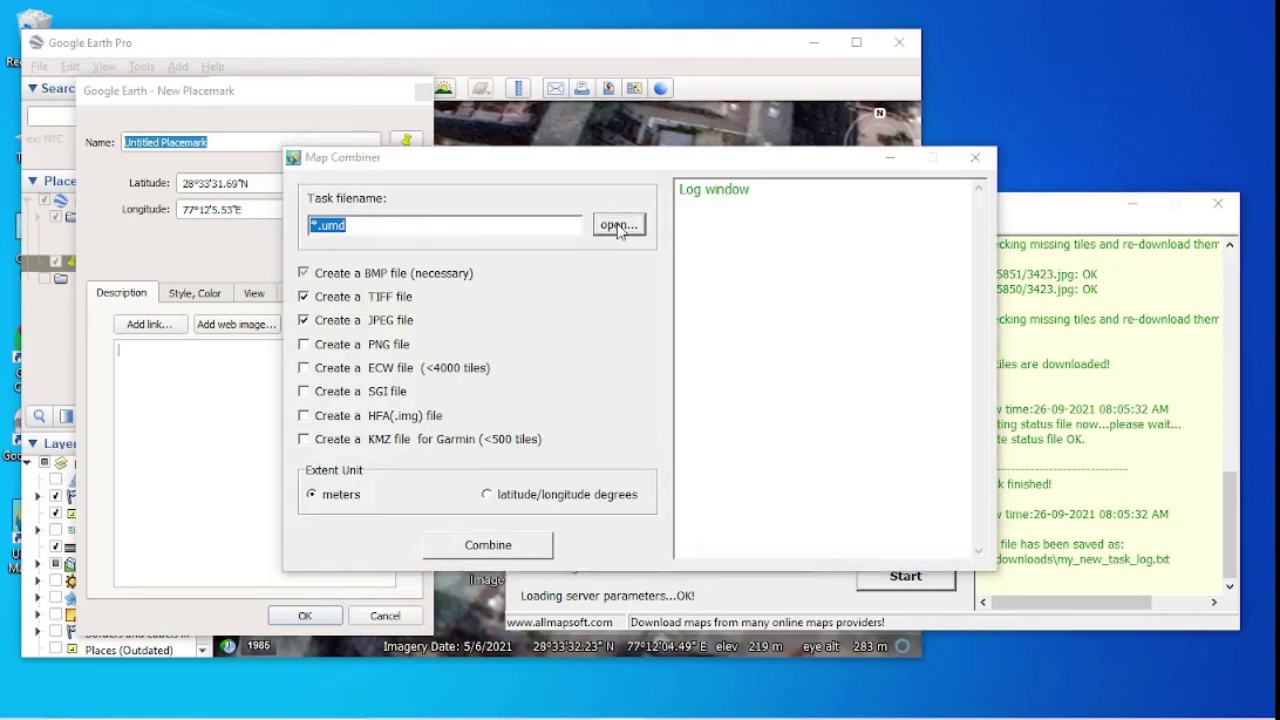
click(619, 226)
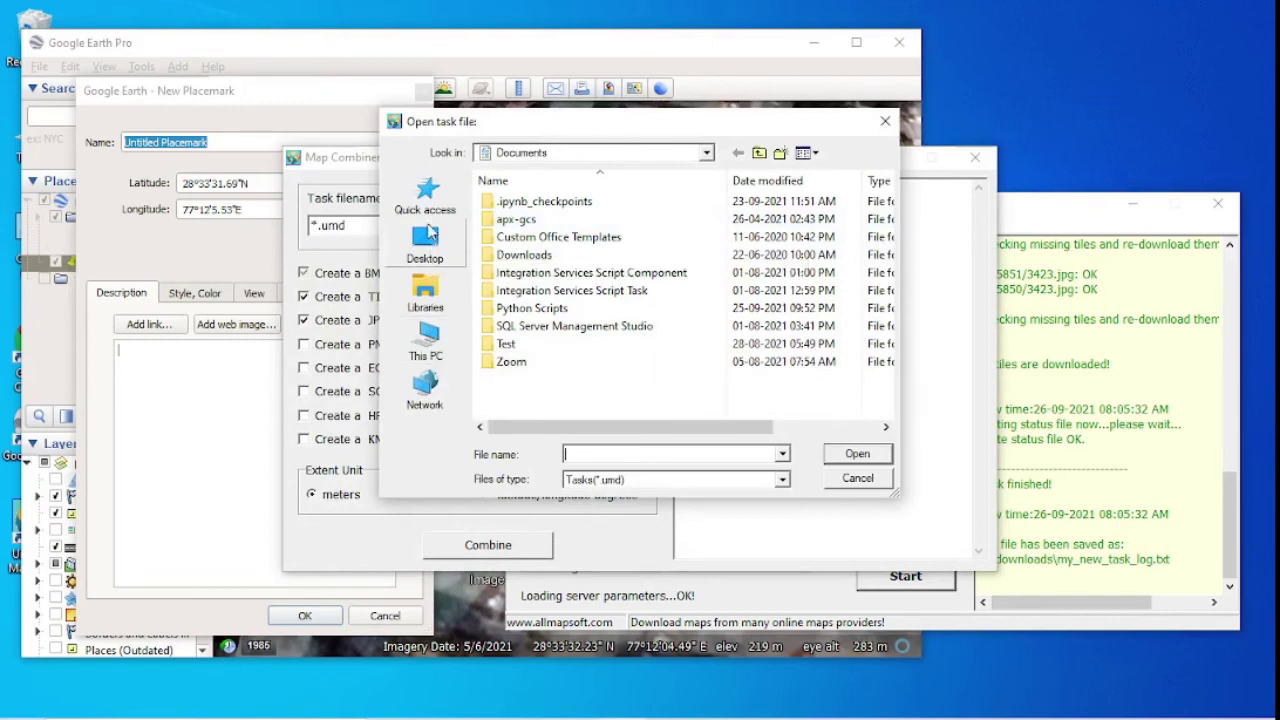
click(427, 337)
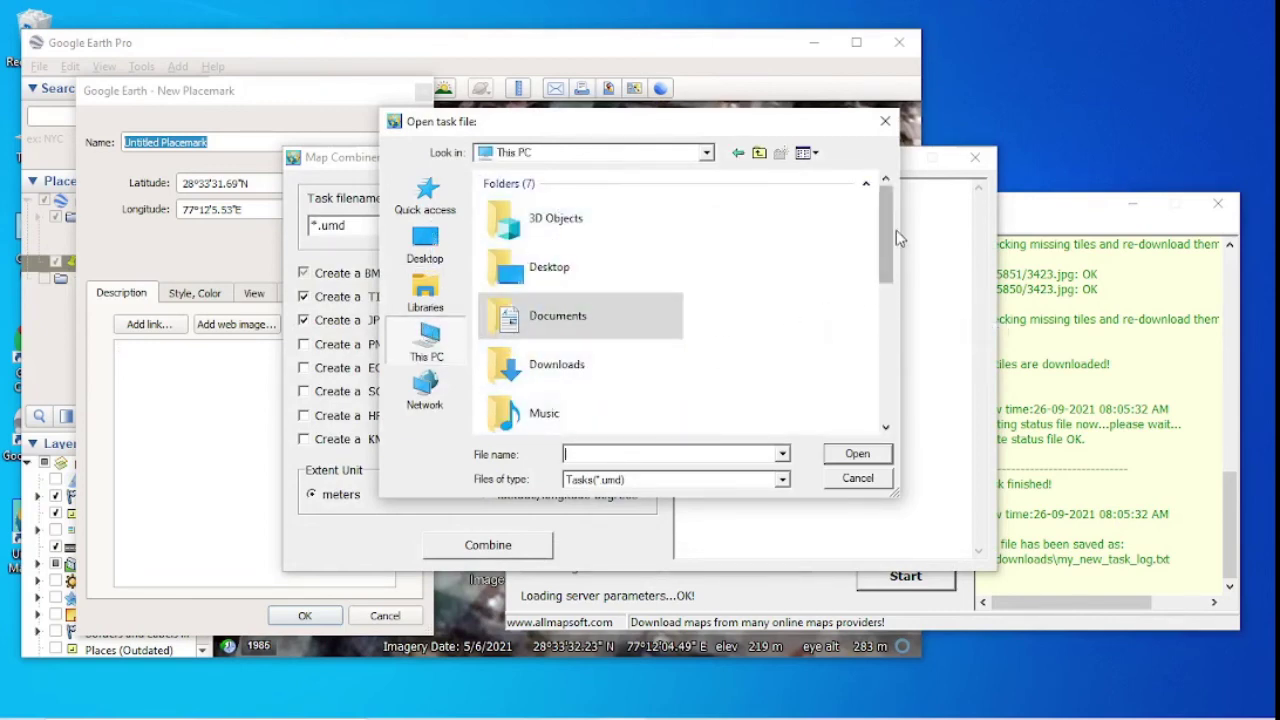
drag(889, 243, 900, 322)
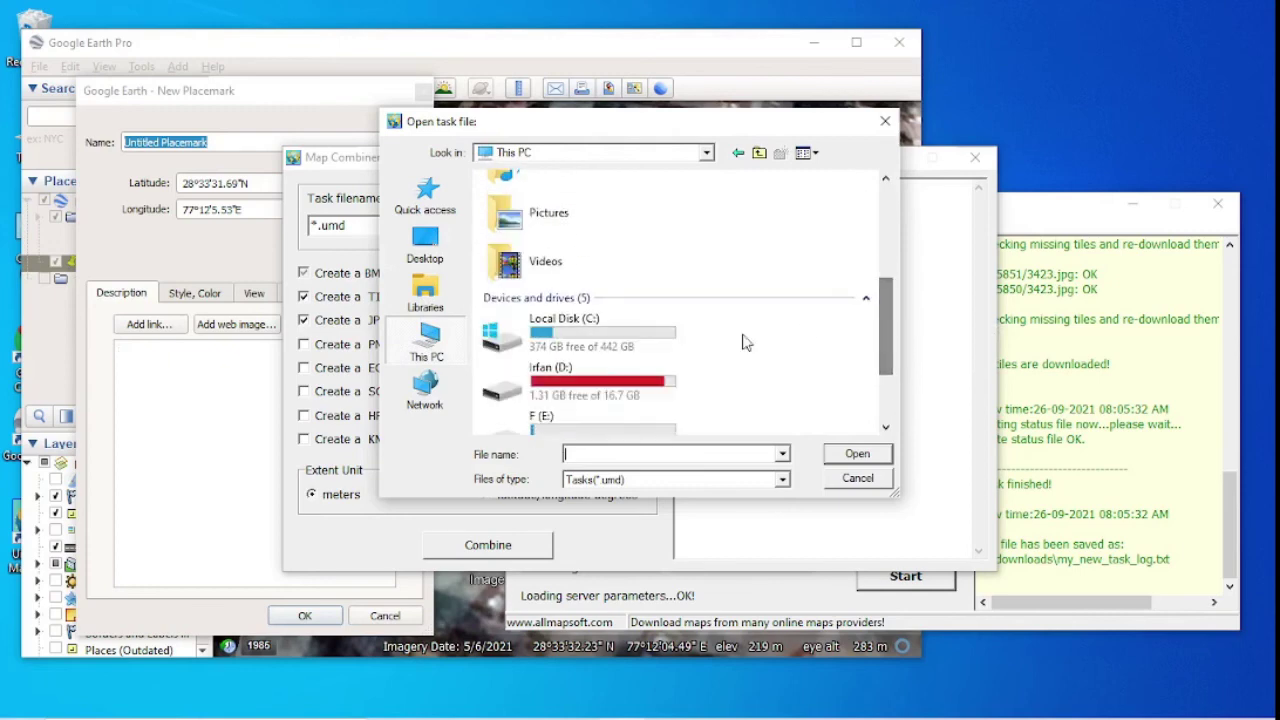
double_click(575, 346)
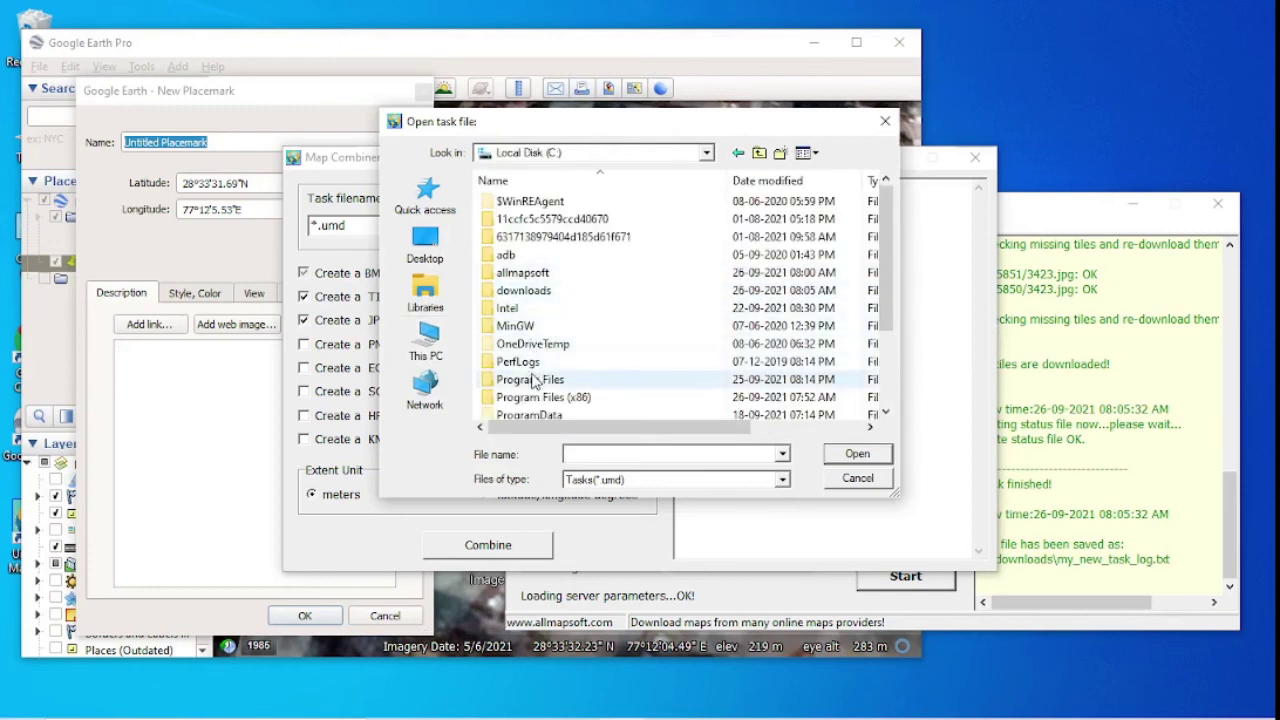
double_click(596, 290)
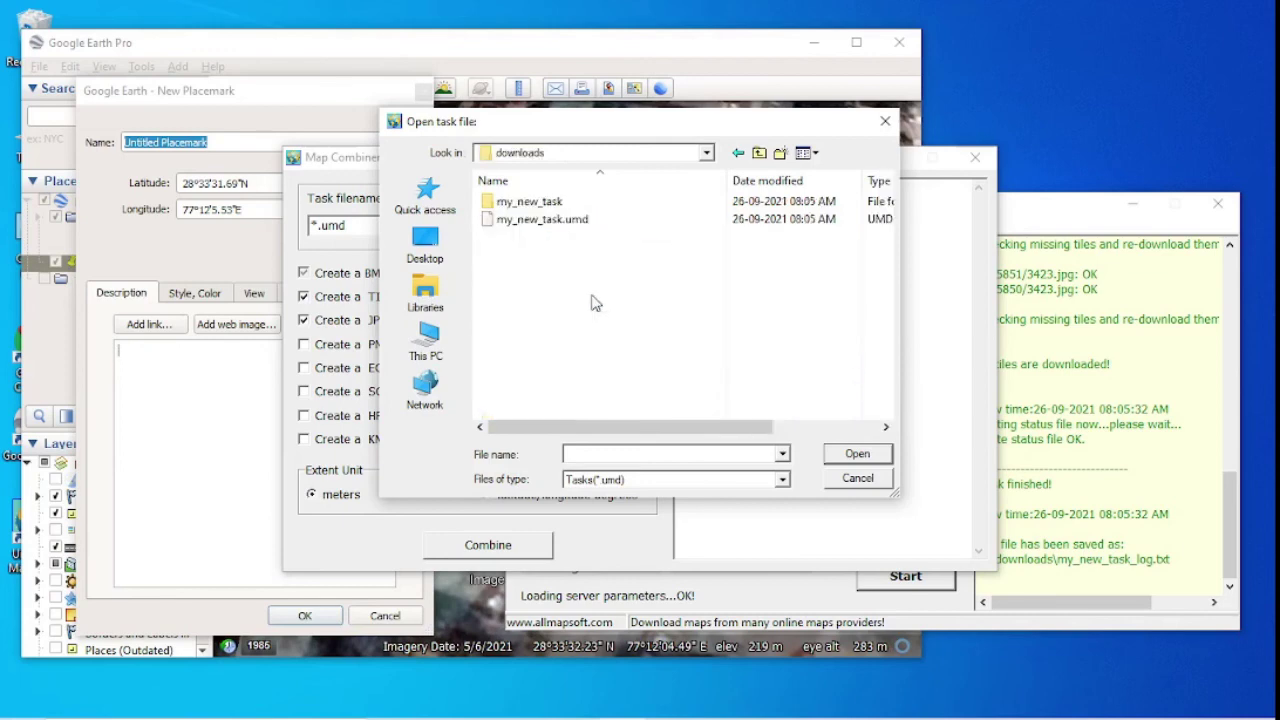
click(545, 220)
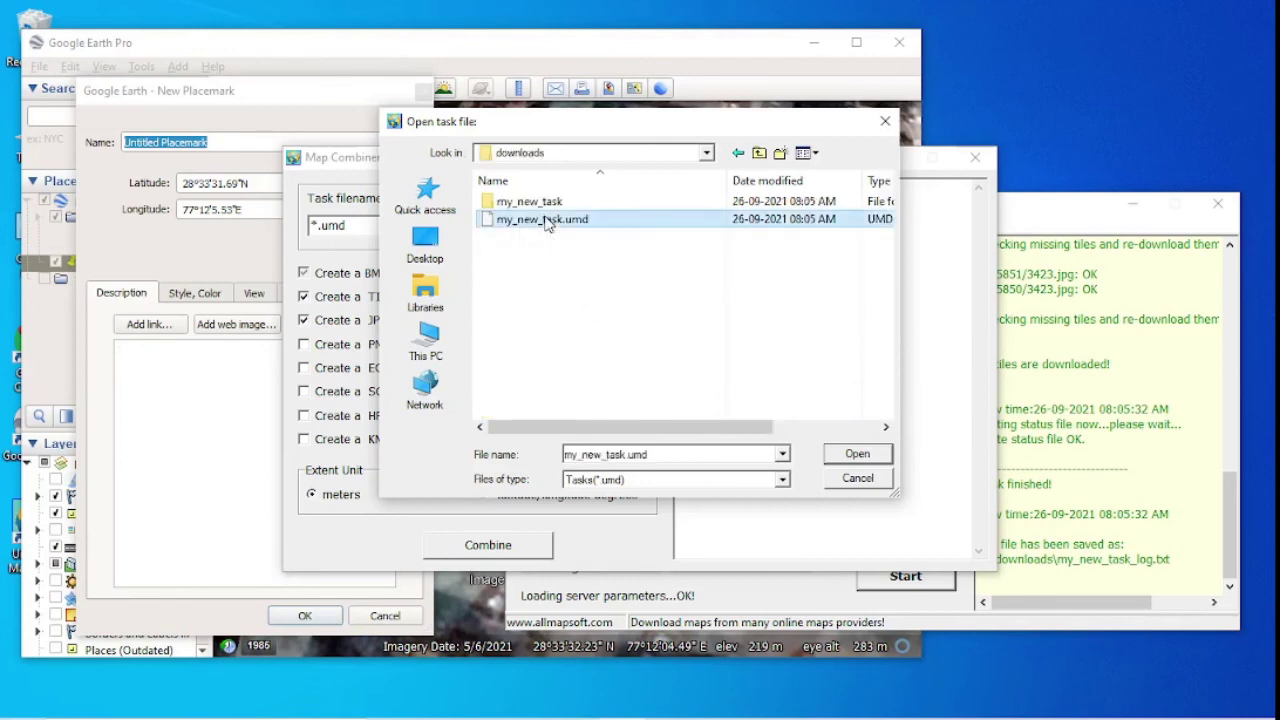
click(860, 455)
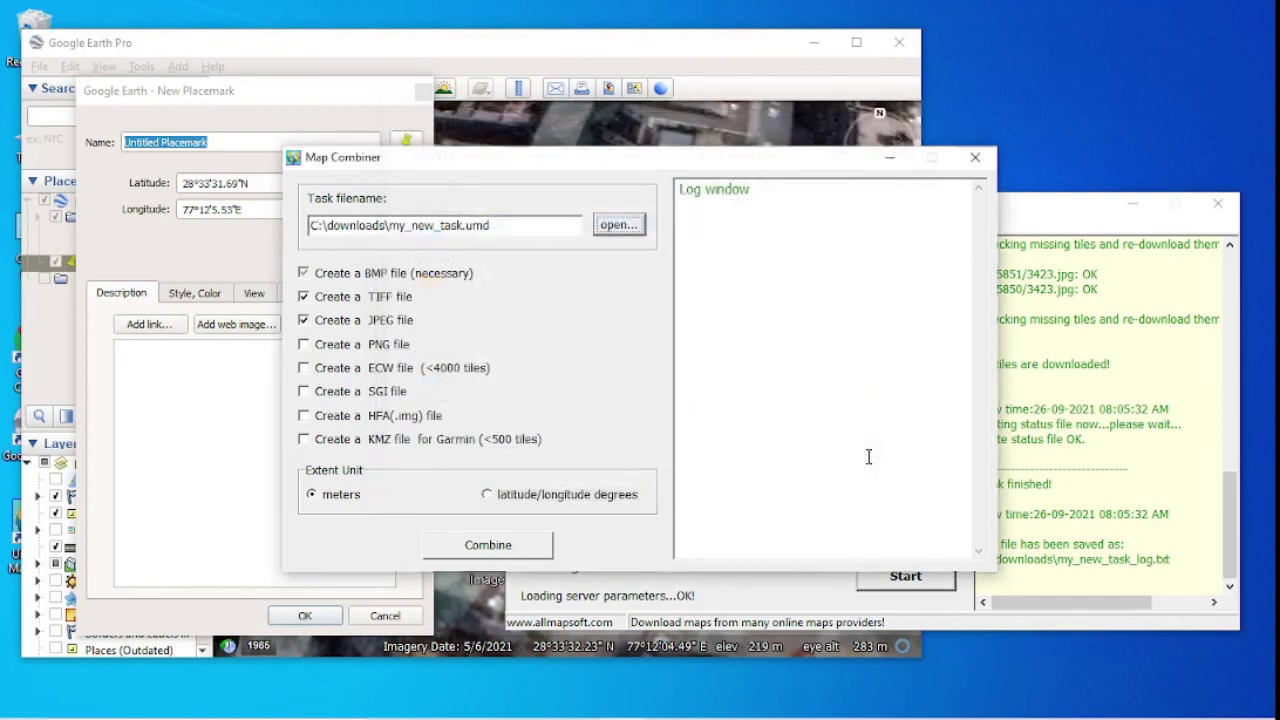
Combine the downloaded tiles into BMP, TIFF and JPEG files with the extent in meters, and close Map Combiner.
click(509, 551)
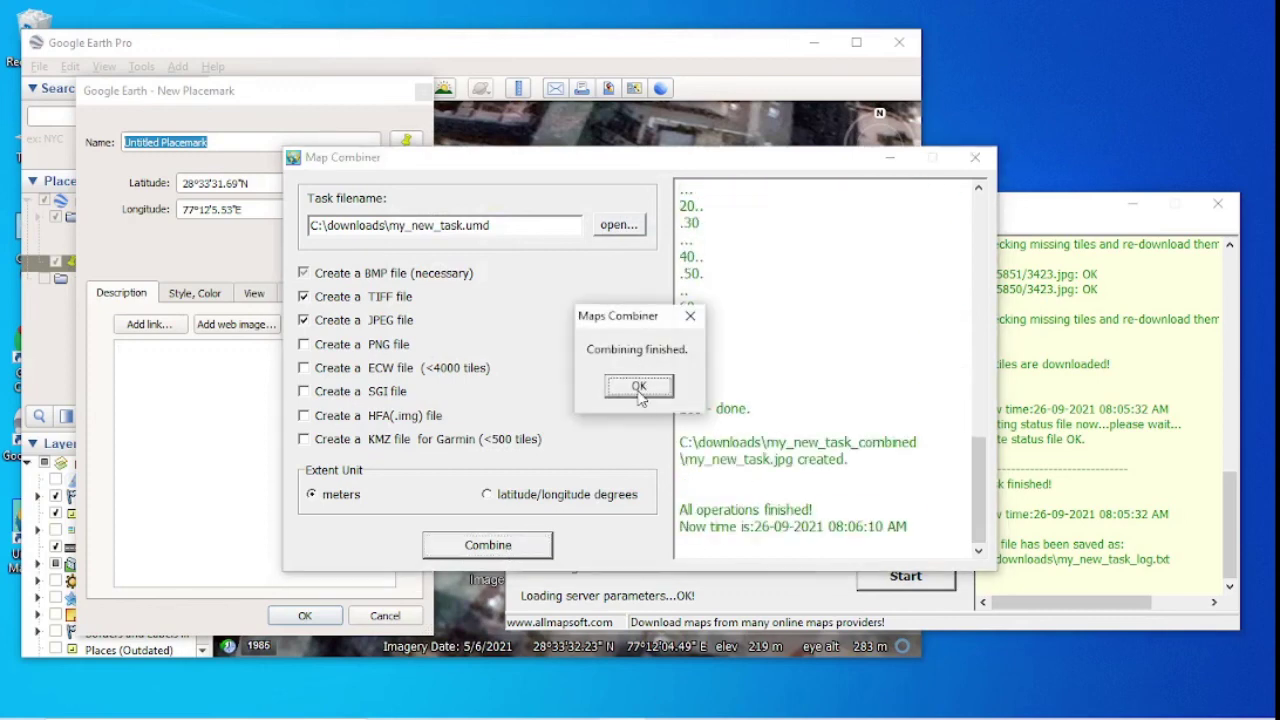
click(639, 388)
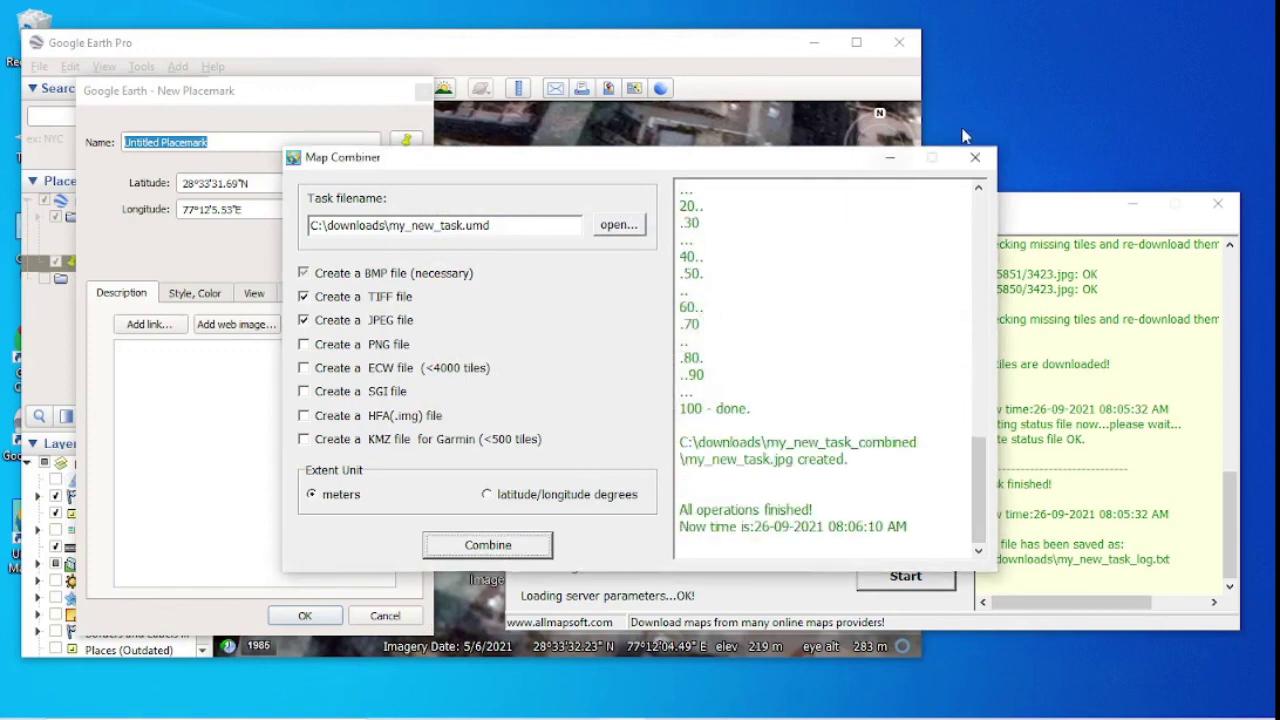
click(975, 157)
Close Google Earth Pro and Universal Maps Downloader without saving the placemark being edited.
click(903, 48)
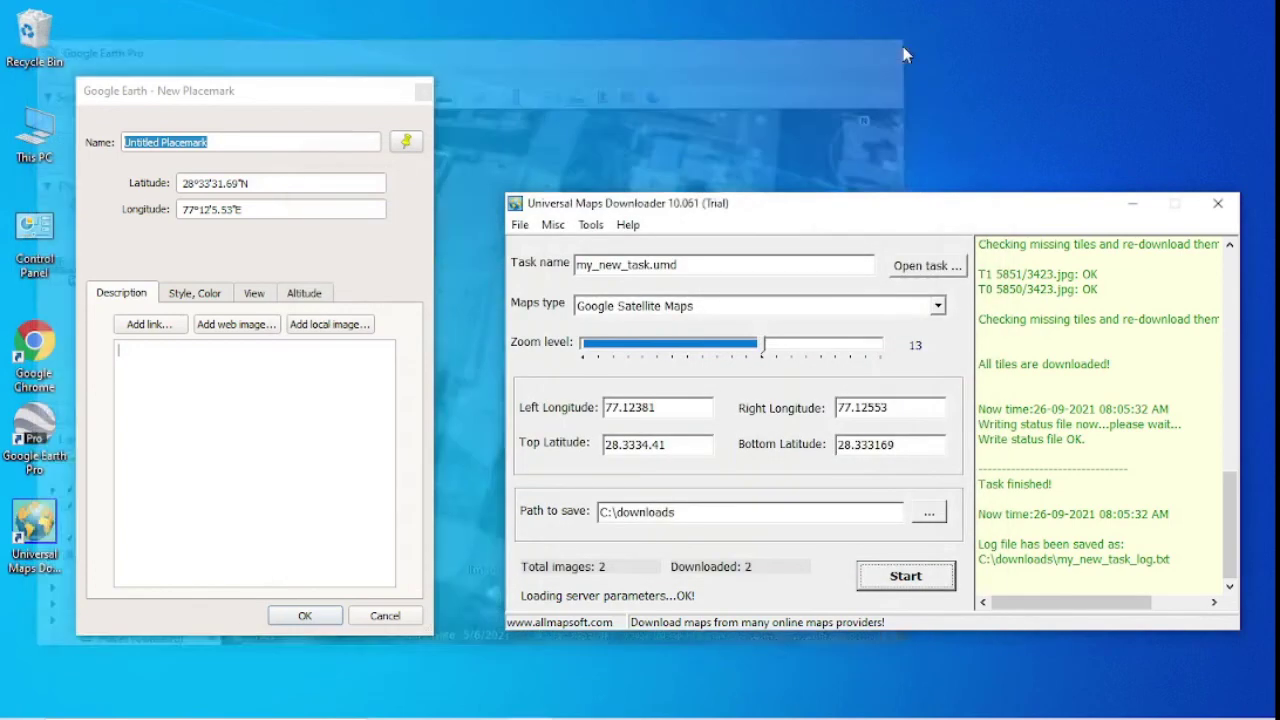
click(1217, 203)
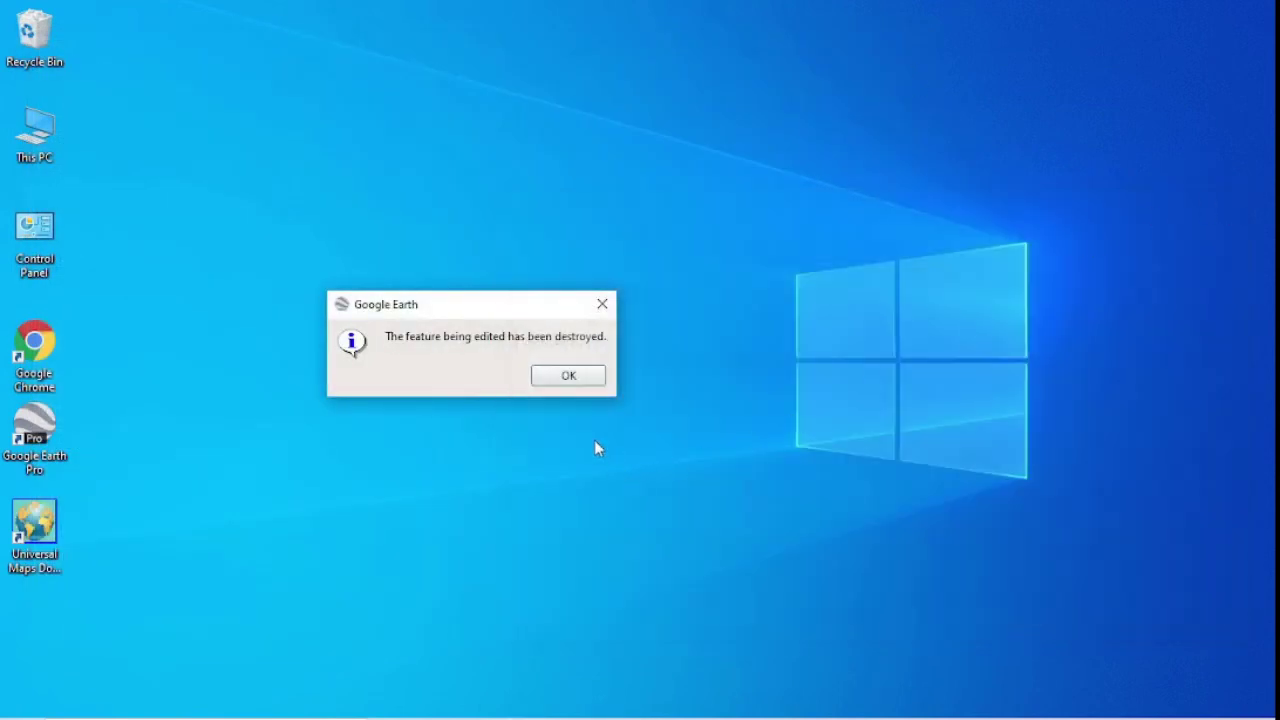
click(568, 378)
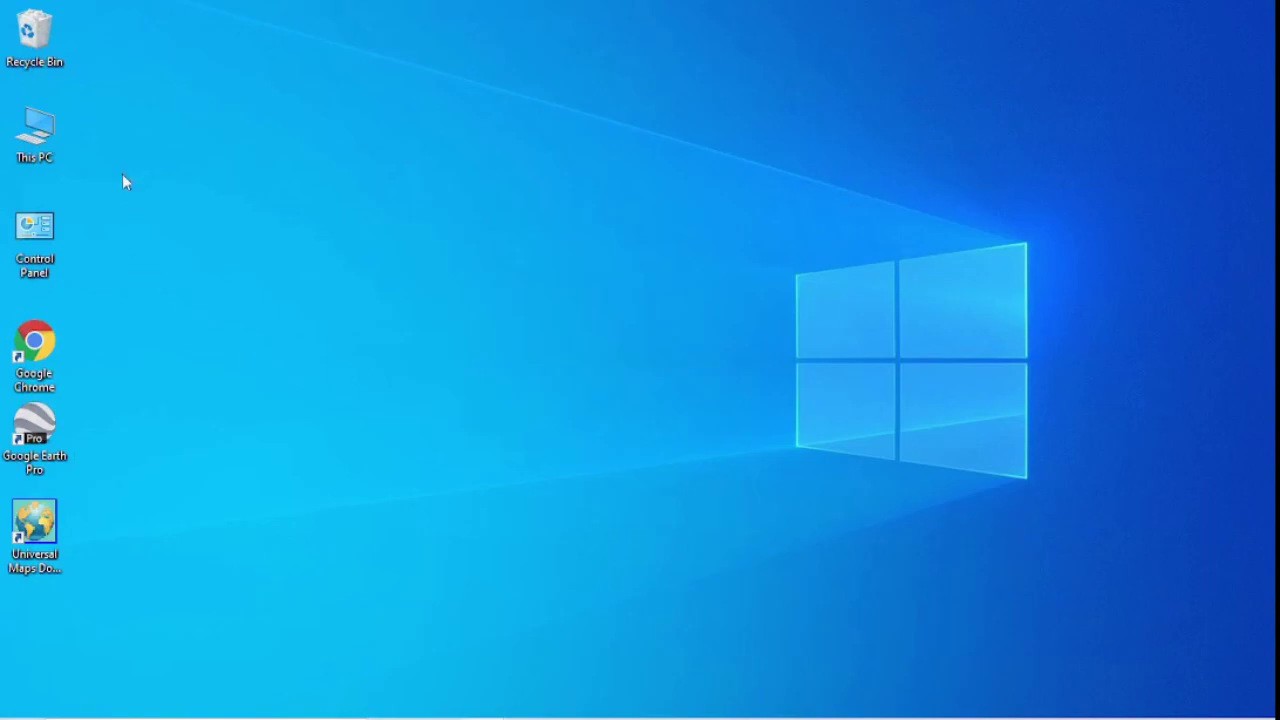
In File Explorer, browse to C:\downloads\my_new_task_combined and open the combined image my_new_task.tif.
double_click(20, 113)
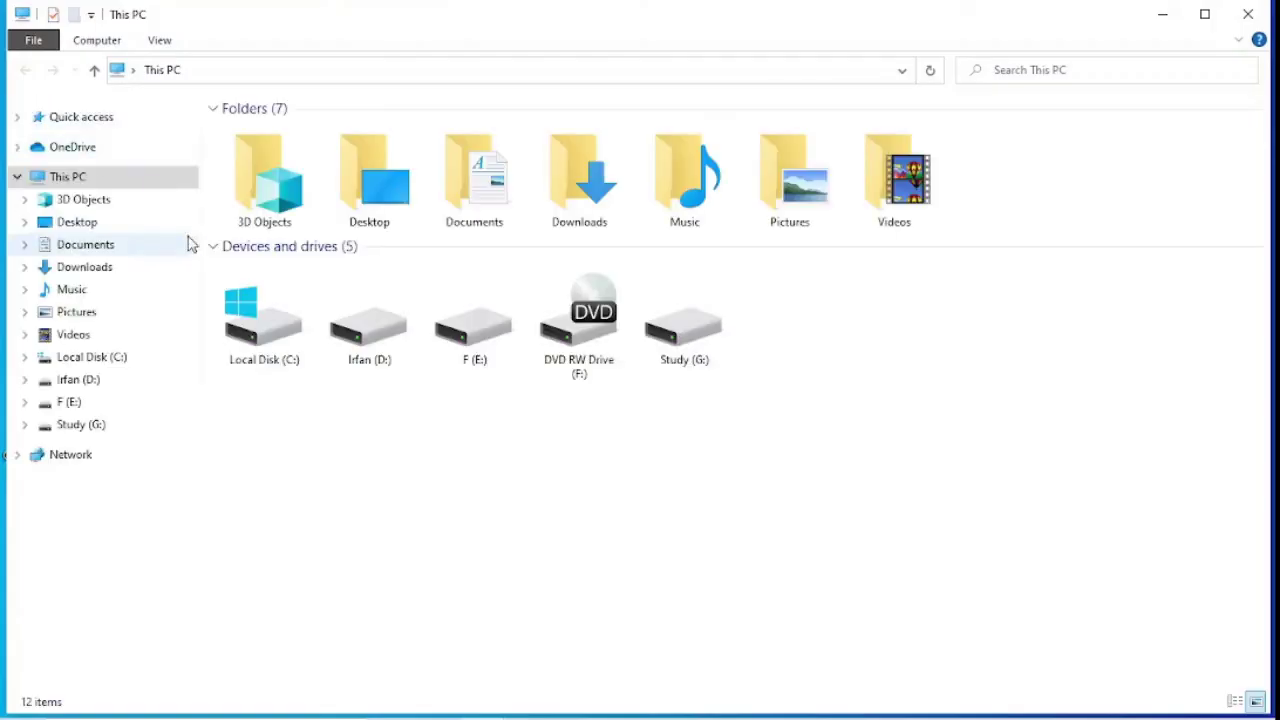
click(140, 379)
click(150, 357)
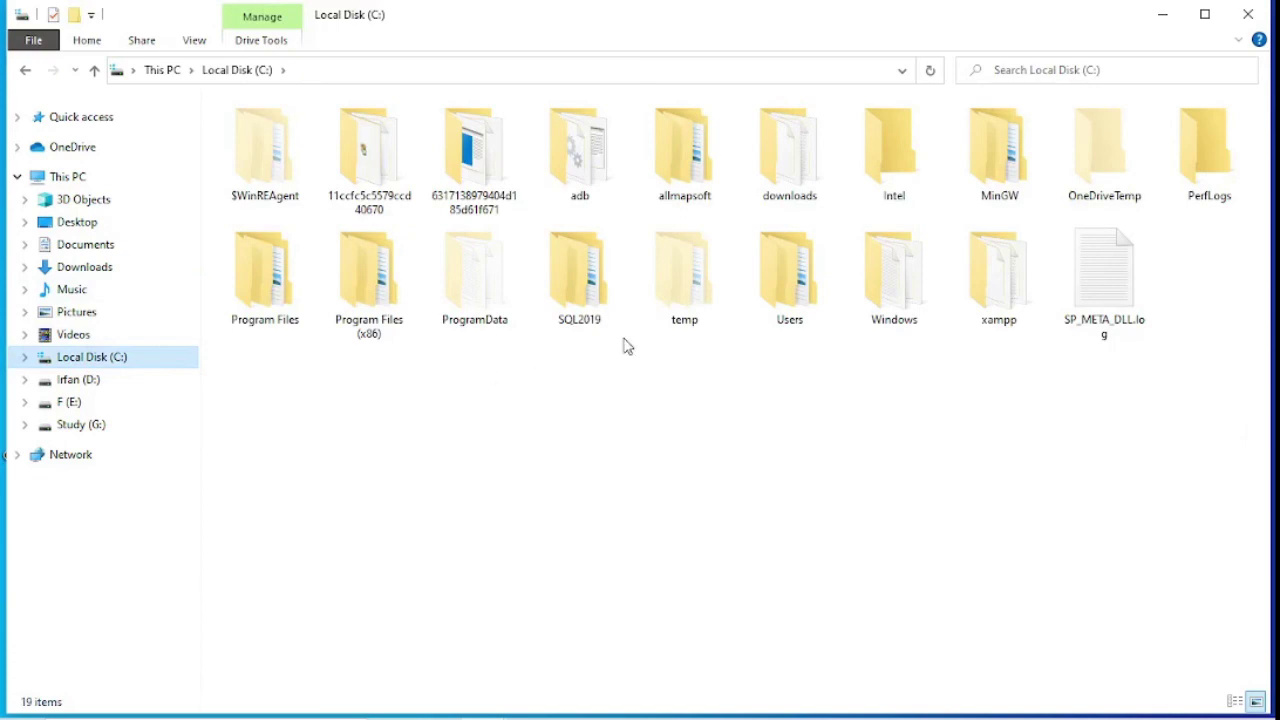
double_click(815, 155)
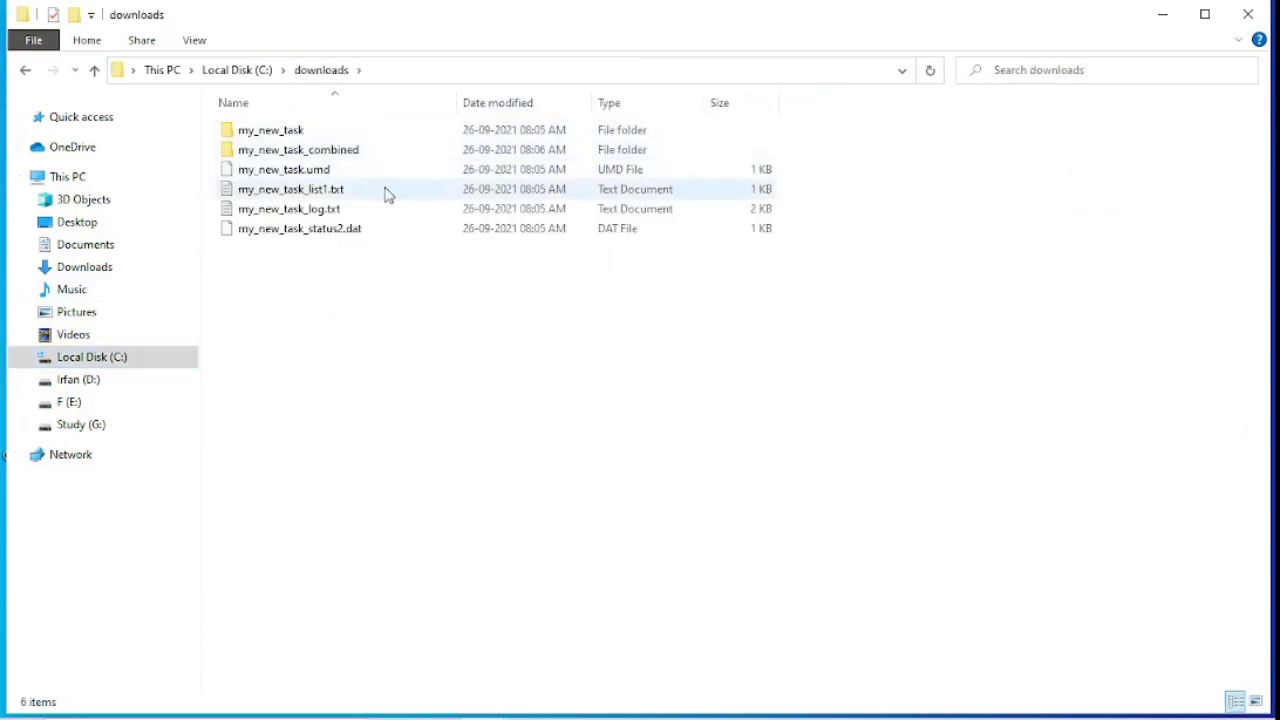
double_click(337, 151)
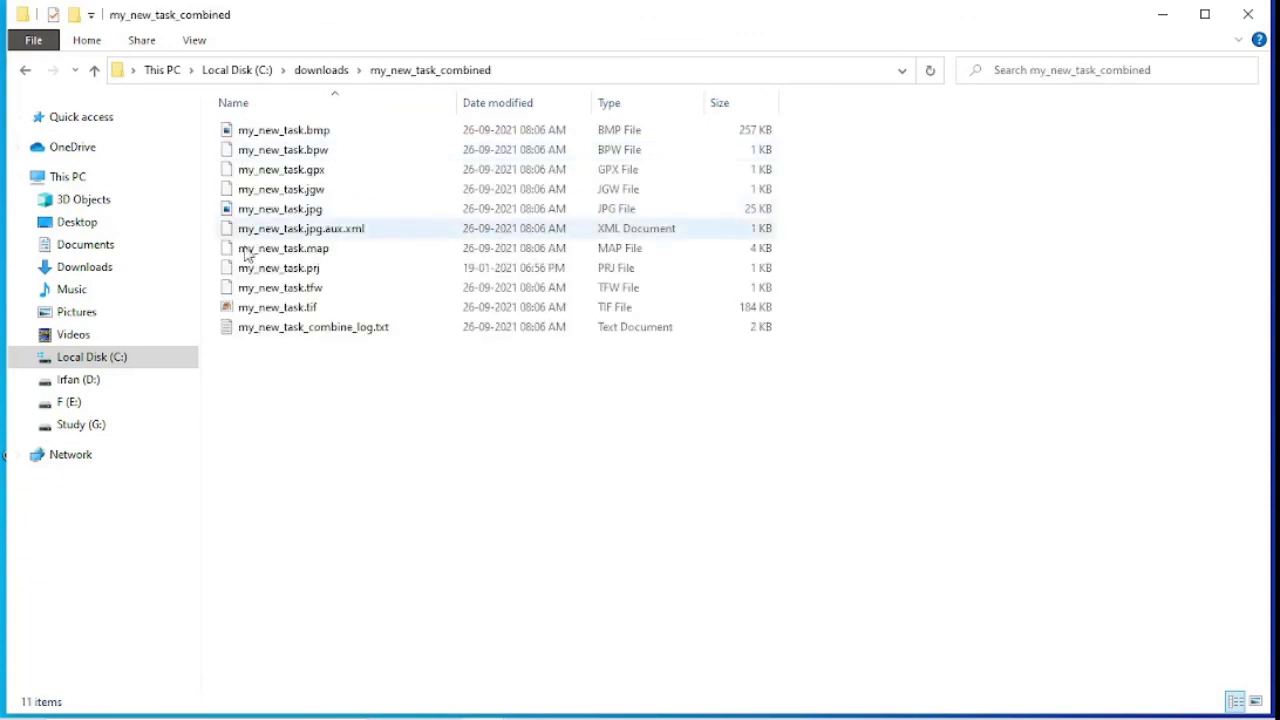
double_click(270, 312)
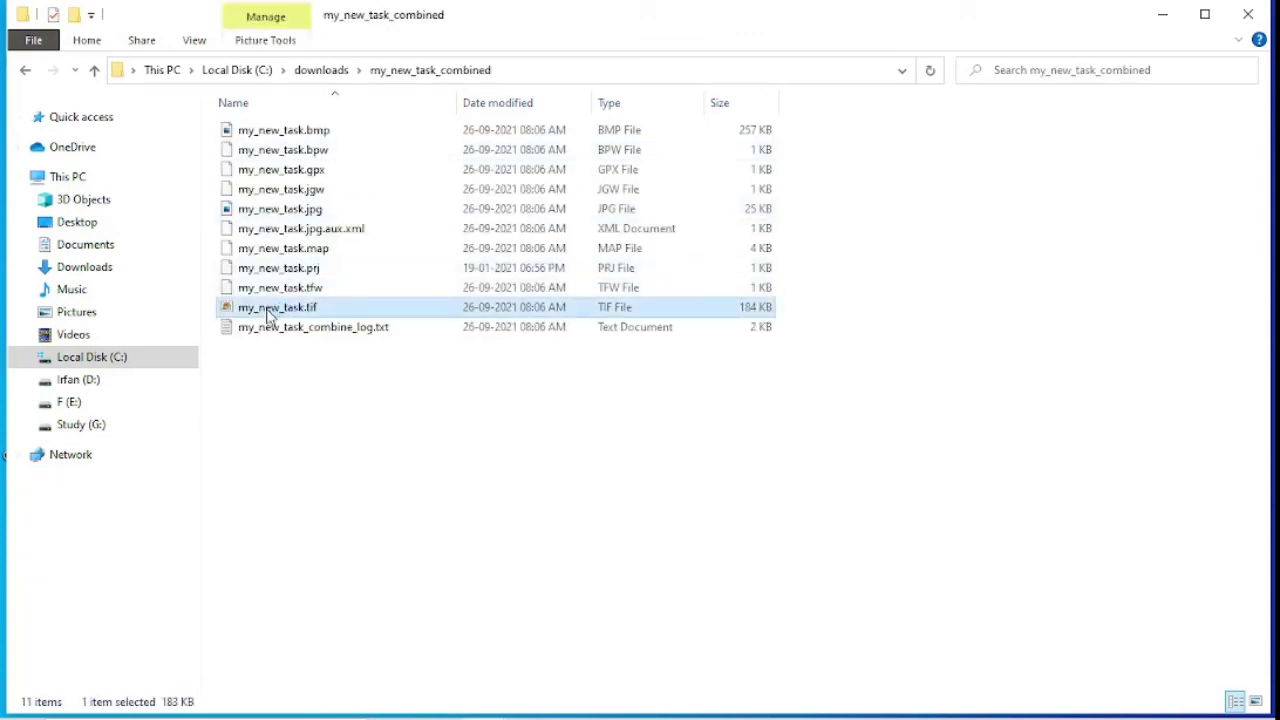